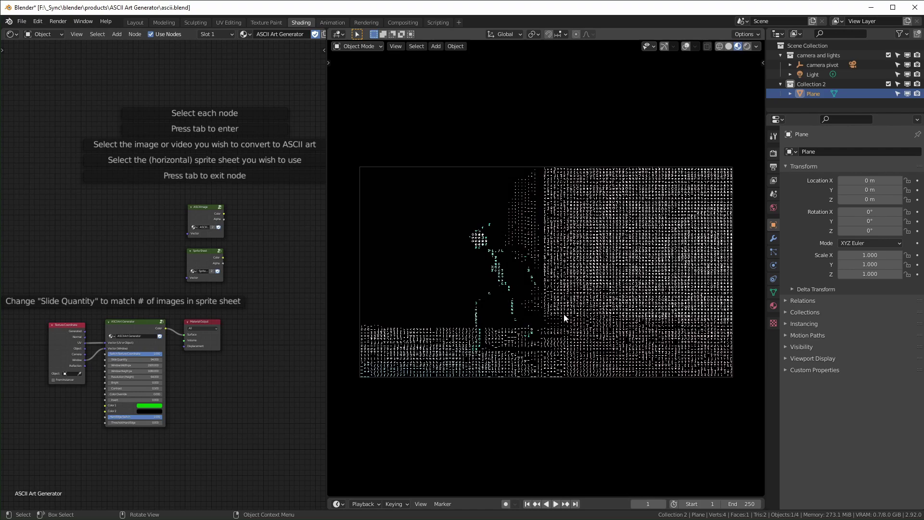
Play the ASCII art animation in the viewport and return to the starting frame.
key("space")
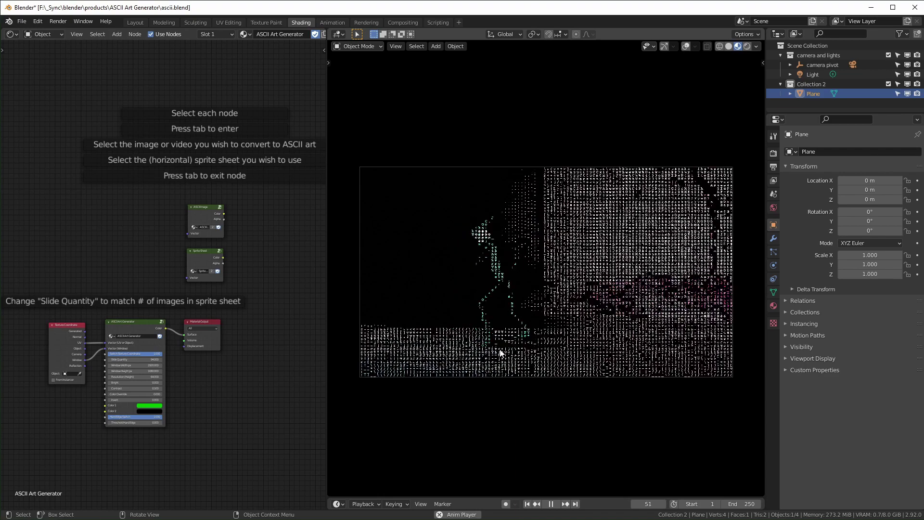
key("Escape")
Enter the ASCII Image node group and replace its movie with bulk0001-0300.mp4.
scroll(257, 292, "up", 4)
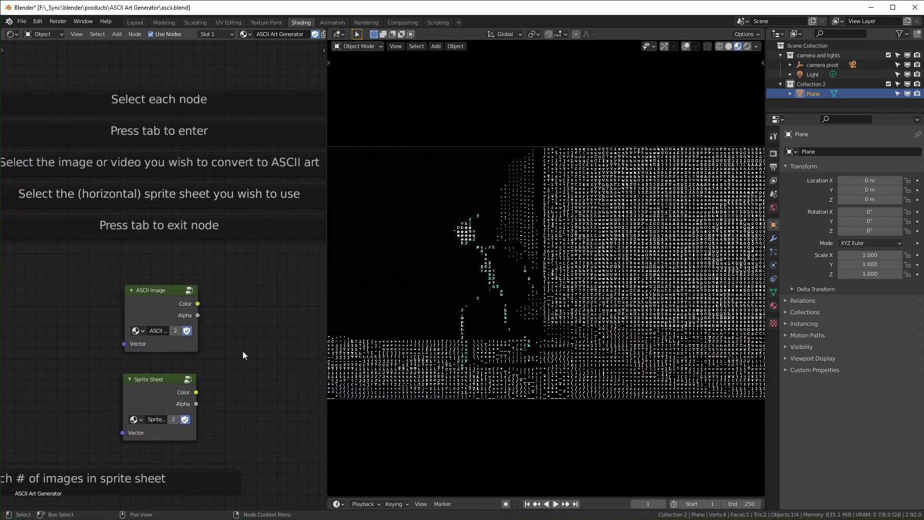
left_click(164, 298)
key("Tab")
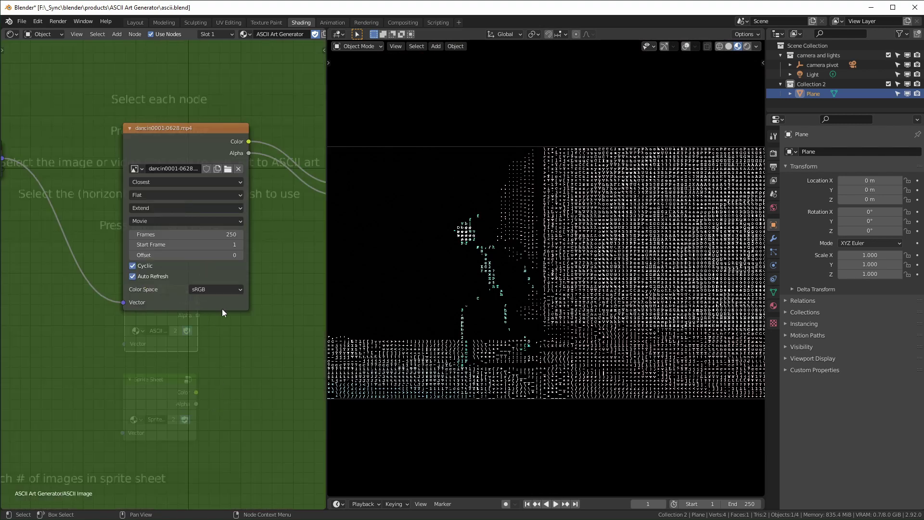
scroll(212, 299, "down", 1)
middle_click_drag(234, 285, 233, 343)
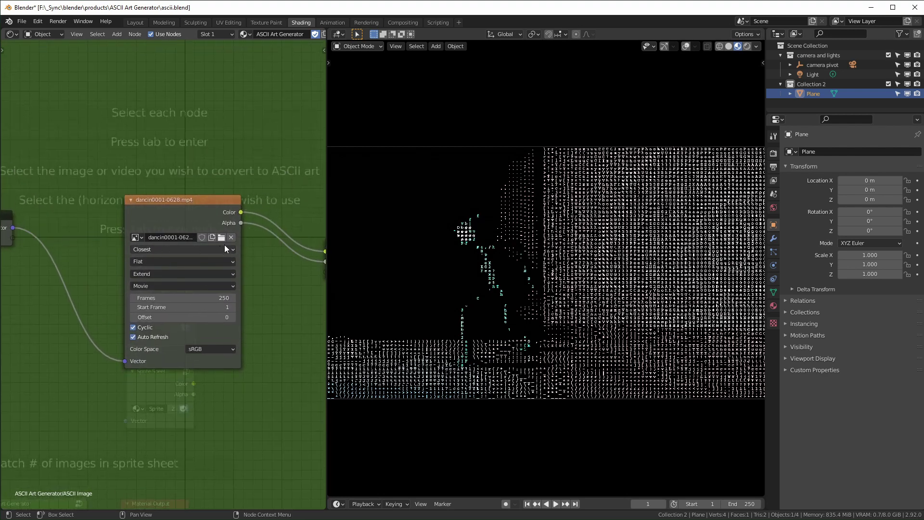
left_click(221, 238)
double_click(160, 167)
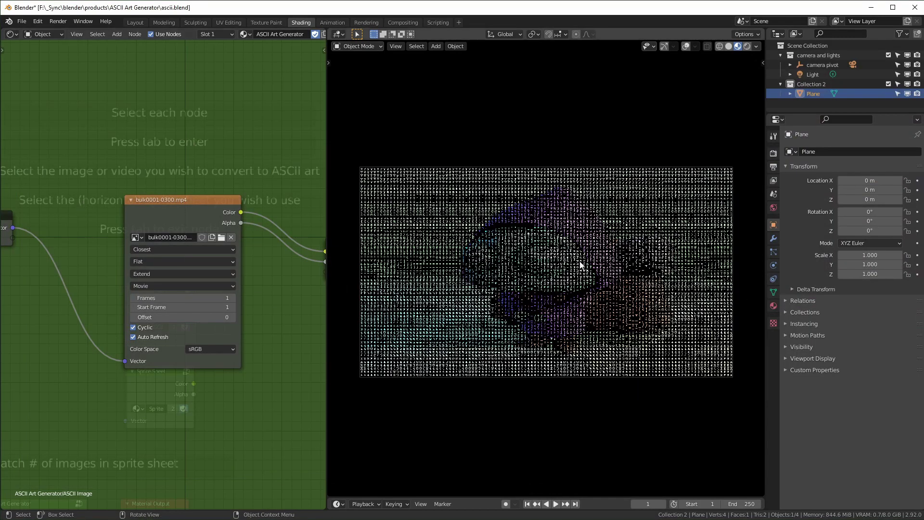
Check the new movie's playback, set its frame count to 300, and exit the ASCII Image group.
key("space")
key("space")
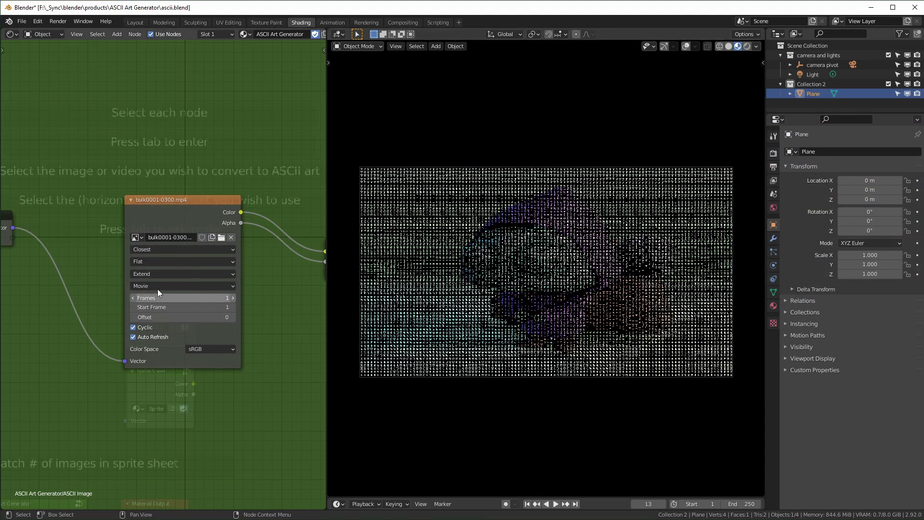
left_click(219, 299)
type("300")
key("Return")
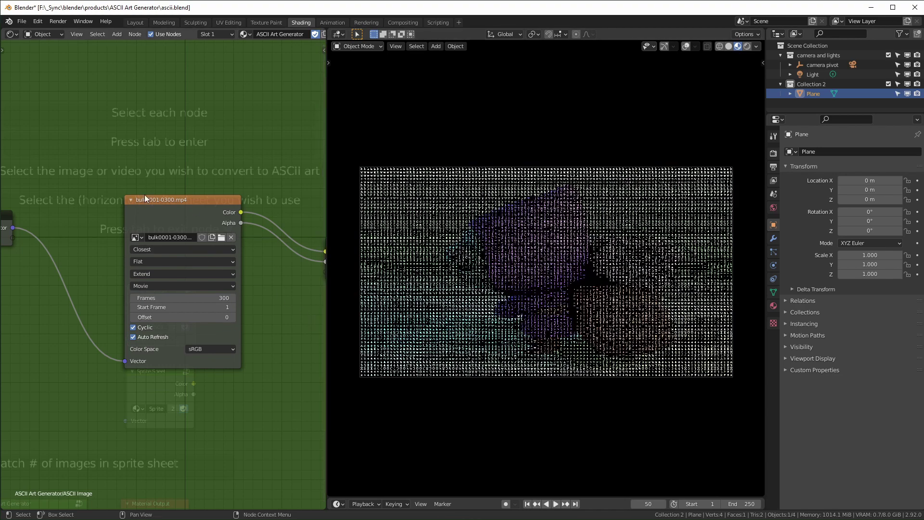
scroll(245, 32, "down", 4)
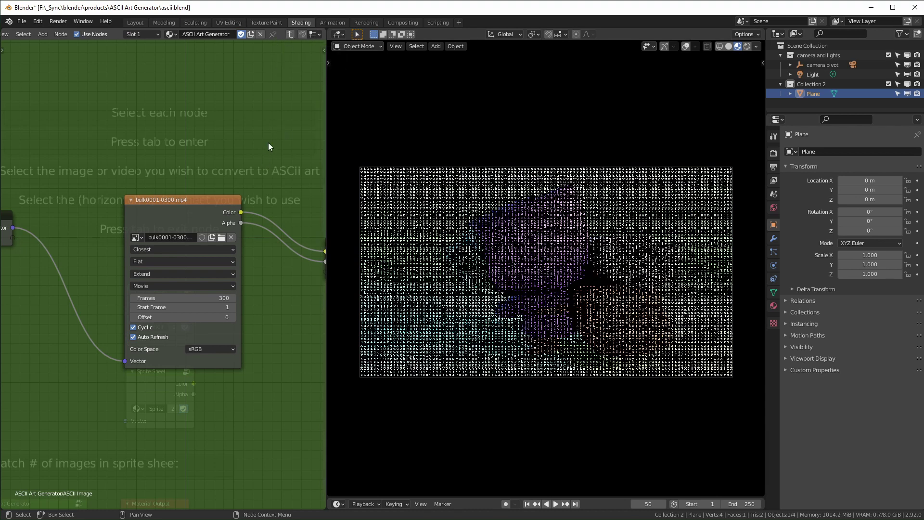
key("Tab")
Set the scene's output Resolution X to 1080 px.
middle_click_drag(253, 387, 301, 278)
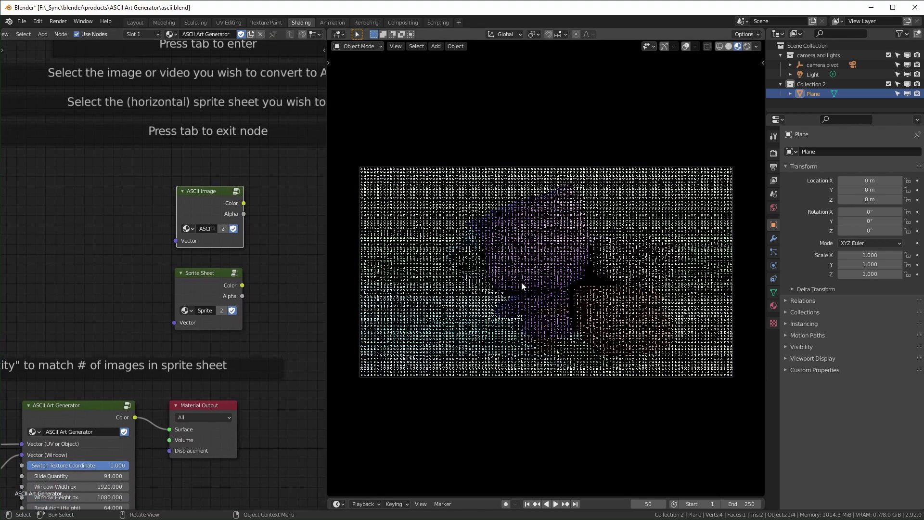
left_click(774, 166)
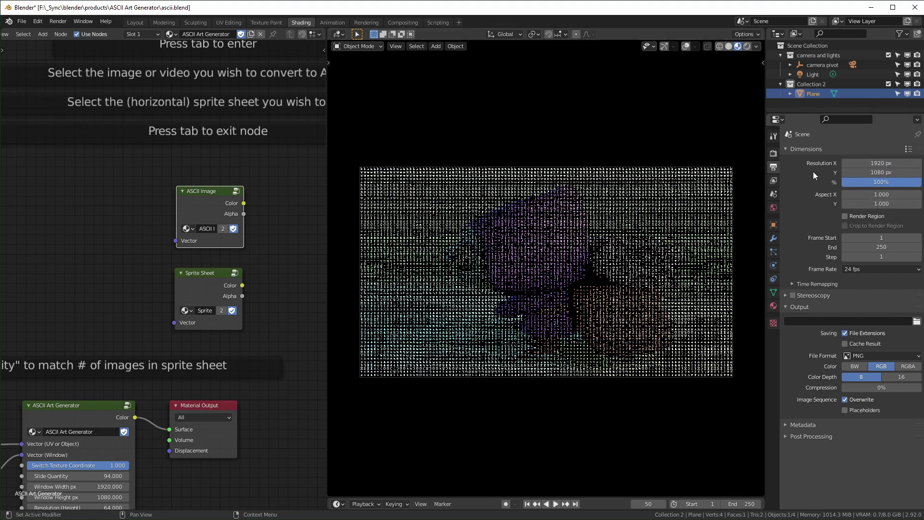
left_click(866, 163)
type("1080")
key("Return")
Set Window Width px to 1080 on the ASCII Art Generator node and return the timeline to the first frame.
middle_click_drag(180, 382, 235, 218)
scroll(225, 283, "up", 2)
middle_click_drag(192, 256, 196, 279)
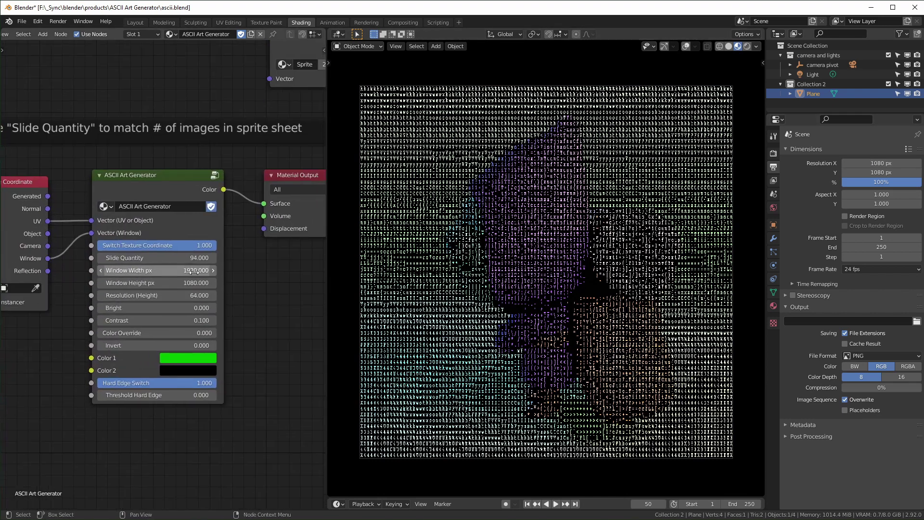
left_click(191, 271)
type("1080")
key("Return")
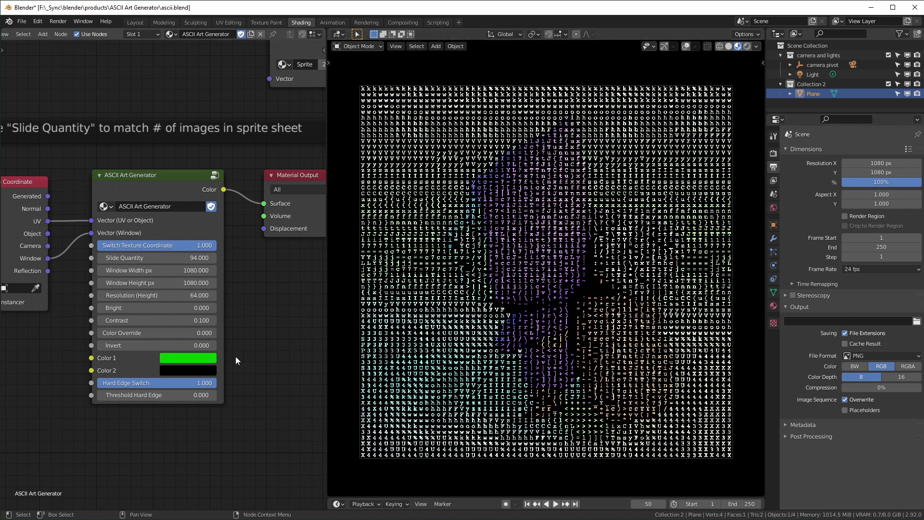
key("shift+Left")
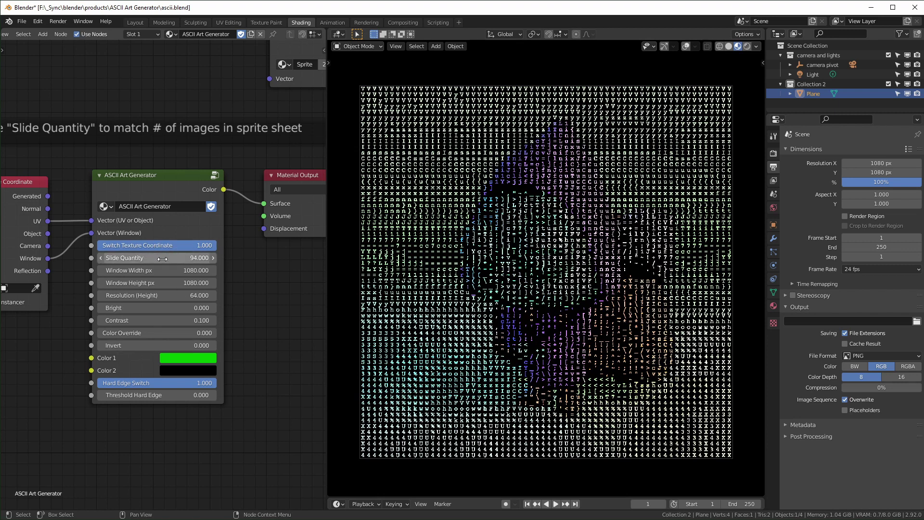
Enter the Sprite Sheet node group.
mouse_move(255, 268)
middle_mouse_down()
mouse_move(143, 474)
mouse_move(210, 375)
mouse_move(150, 439)
mouse_move(206, 310)
middle_mouse_up()
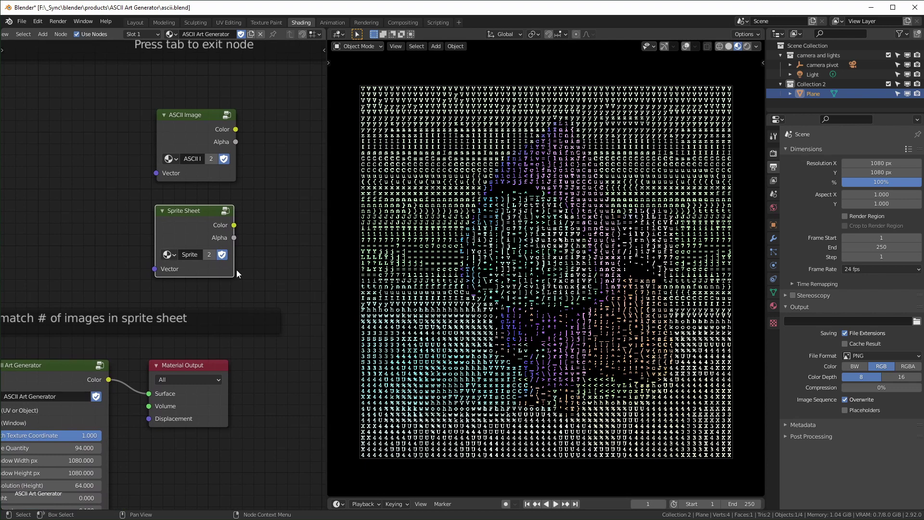
left_click(128, 238)
left_click(186, 270)
key("Tab")
Examine the sprite sheet image textures inside the Sprite Sheet group, from ascii_95.png up to tile_5.png.
scroll(241, 256, "down", 3)
middle_click_drag(241, 256, 245, 264)
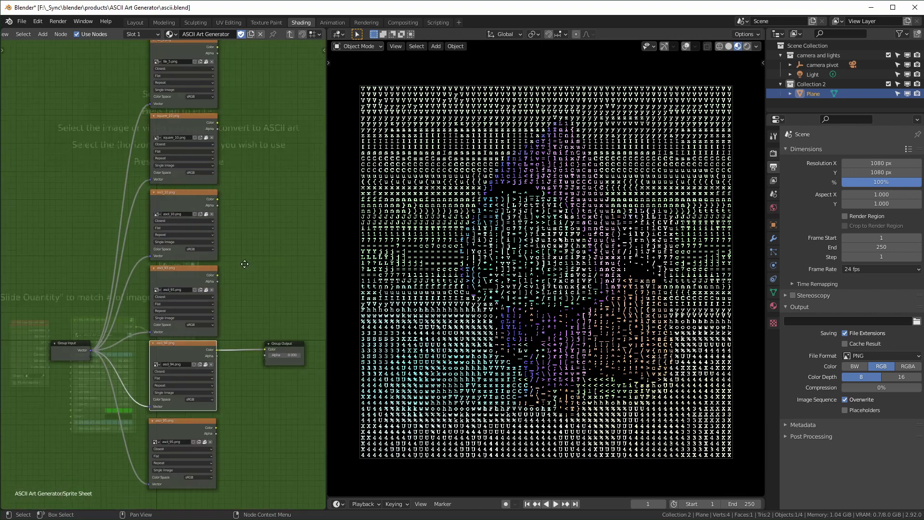
scroll(245, 264, "down", 2)
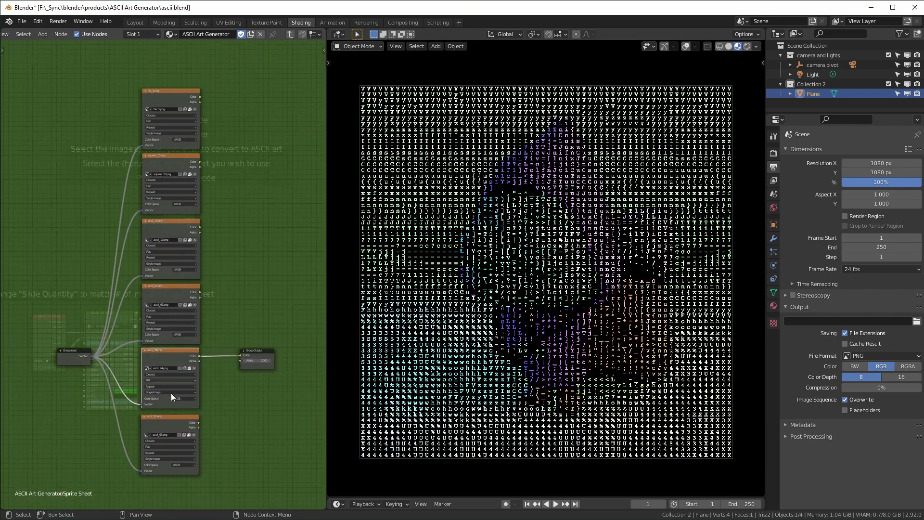
scroll(191, 406, "up", 10)
middle_click_drag(190, 407, 205, 193)
scroll(210, 282, "up", 4)
middle_click_drag(214, 317, 205, 288)
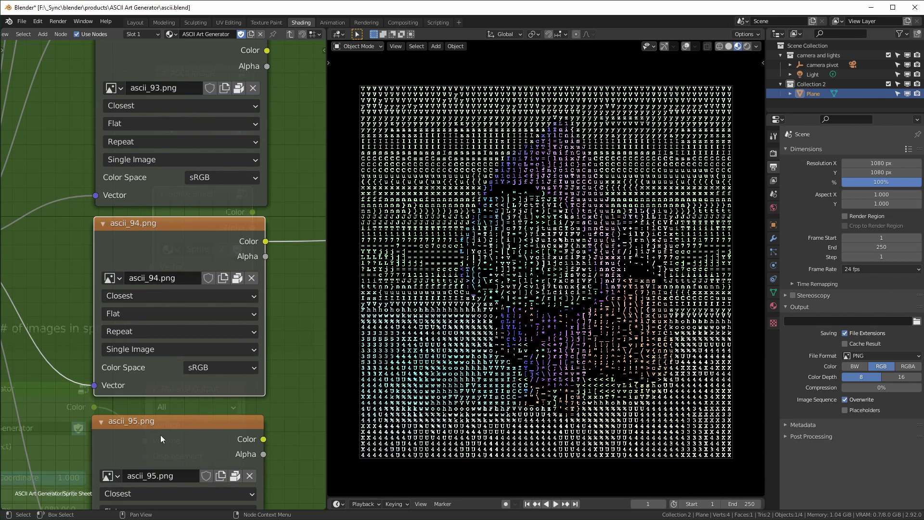
middle_click_drag(160, 433, 166, 304)
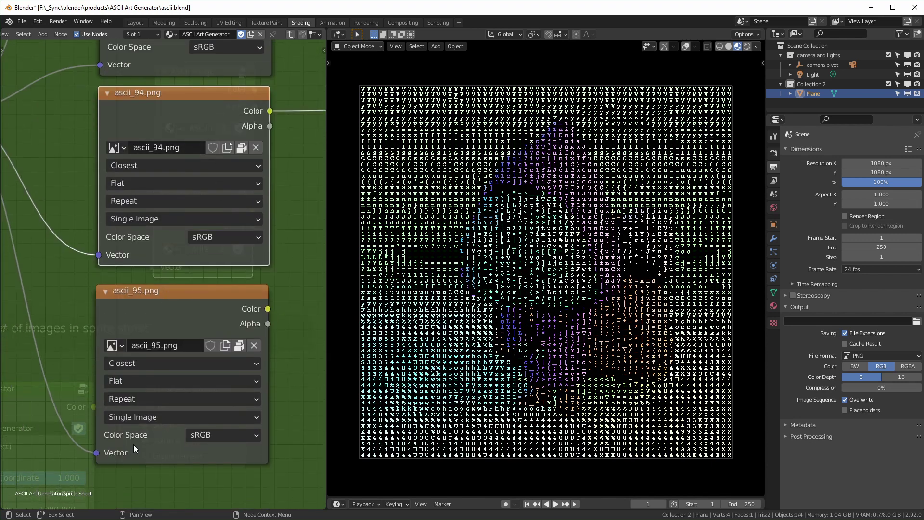
scroll(161, 346, "up", 8, "shift")
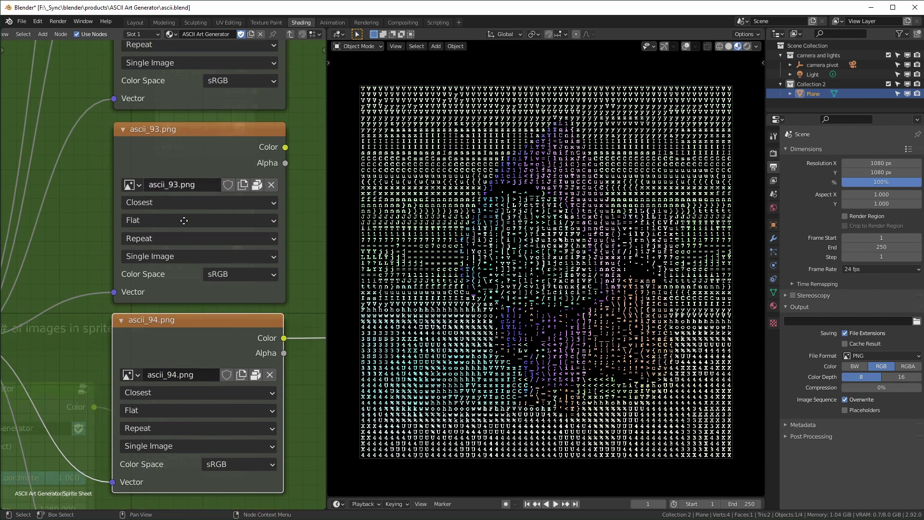
scroll(151, 255, "up", 5, "shift")
scroll(184, 372, "up", 4, "shift")
scroll(167, 215, "up", 5, "shift")
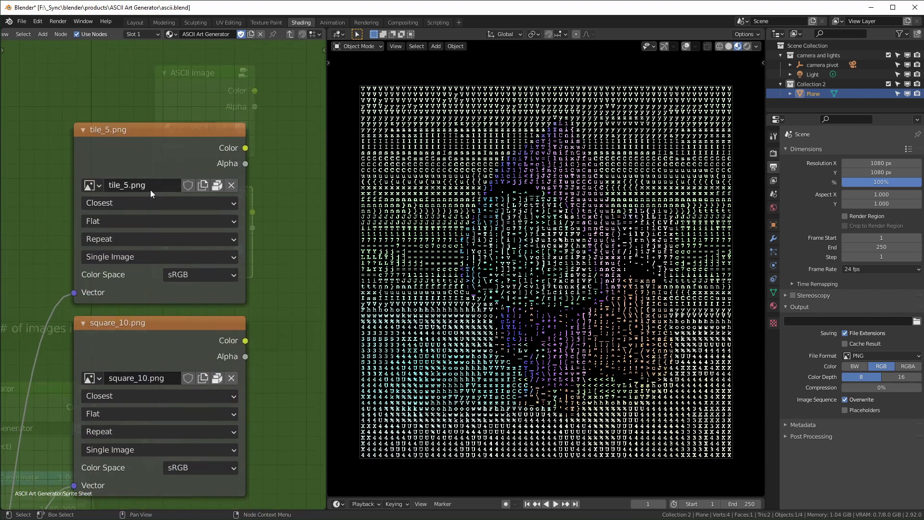
scroll(181, 306, "down", 3)
scroll(209, 368, "down", 3)
middle_click_drag(209, 367, 158, 149)
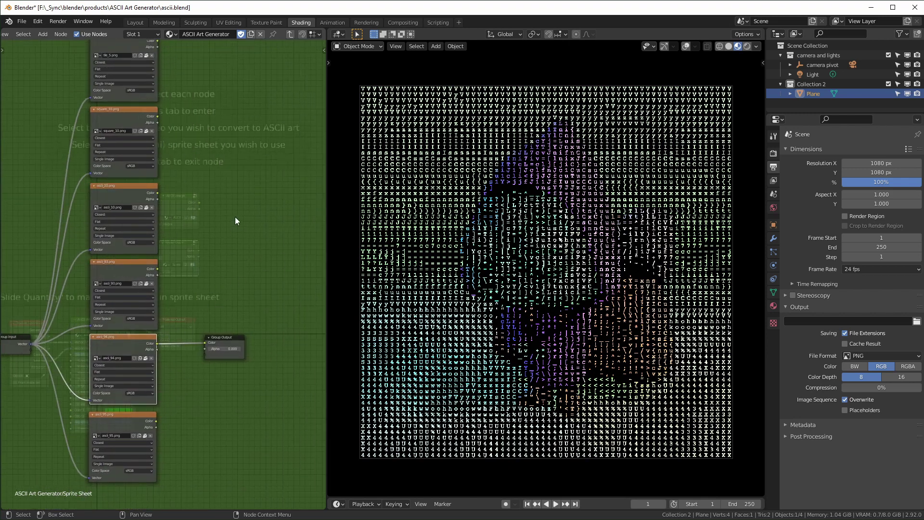
Connect the Color output of tile_5.png to the Group Output's Color input and exit the Sprite Sheet group.
scroll(166, 91, "up", 2)
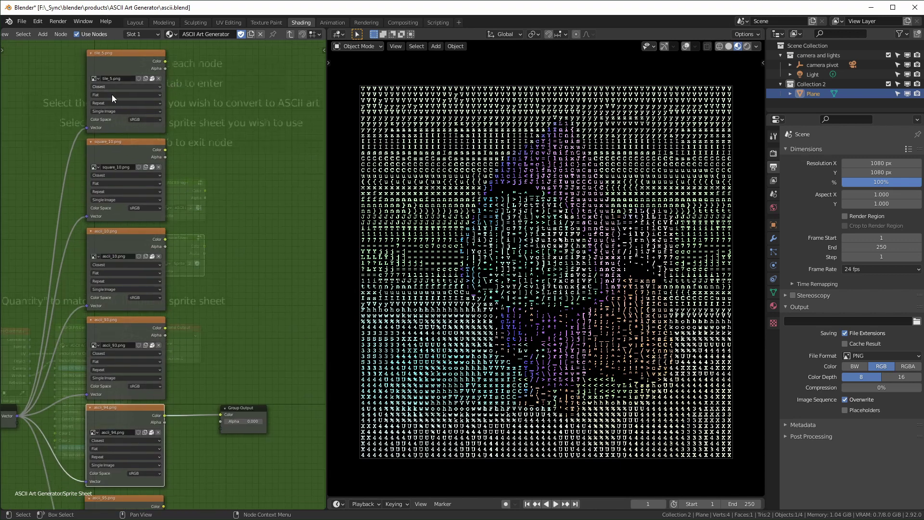
left_click_drag(166, 61, 221, 414)
key("Tab")
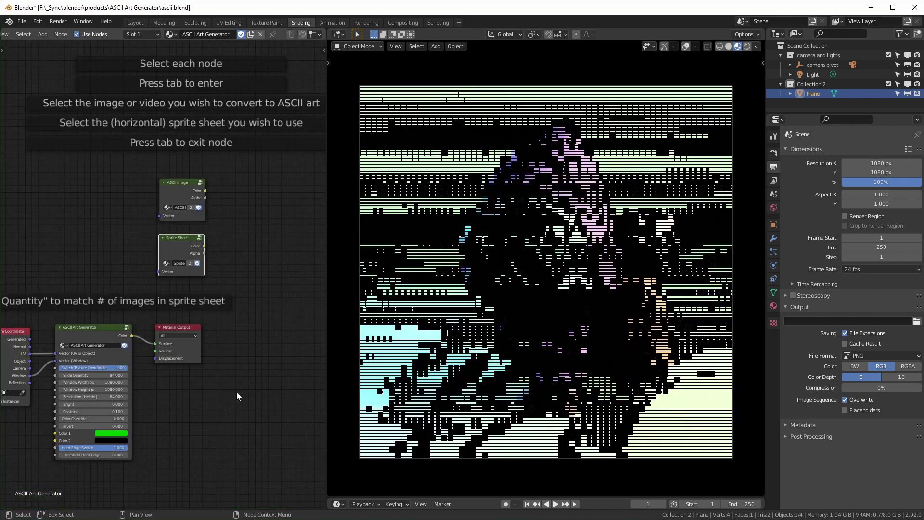
Set Slide Quantity to 5 on the ASCII Art Generator node.
scroll(229, 309, "up", 6)
middle_click_drag(250, 258, 223, 376)
scroll(223, 377, "up", 2)
middle_click_drag(212, 338, 193, 324)
left_click(164, 255)
type("5")
key("Return")
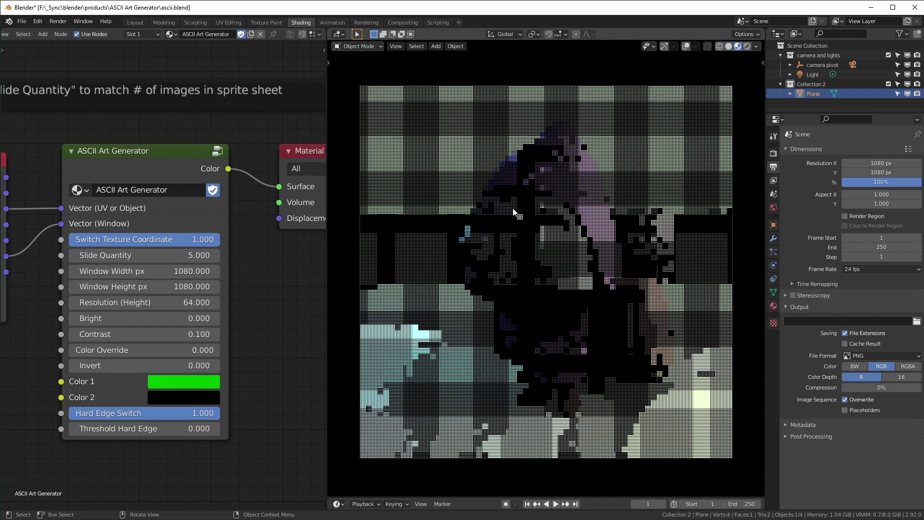
Set Resolution (Height) to 8 on the ASCII Art Generator node.
left_click(170, 302)
type("8")
key("Return")
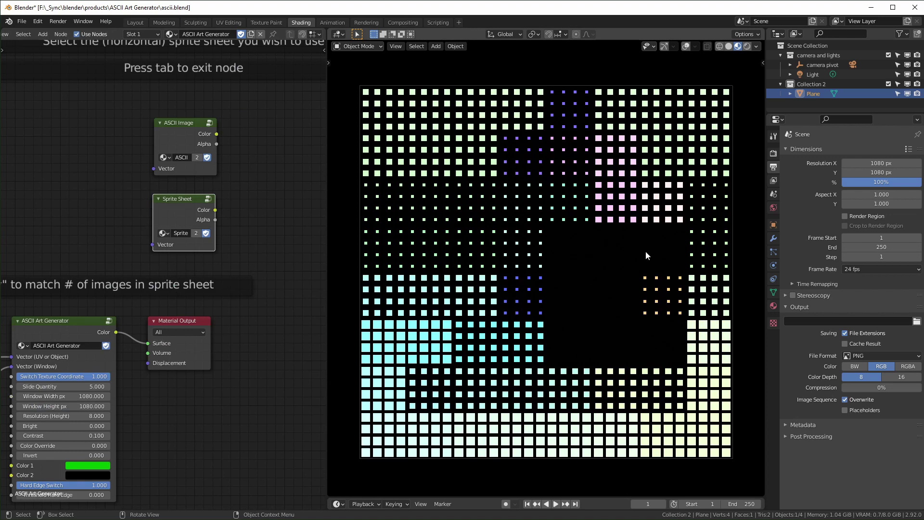
Reopen the Sprite Sheet group, connect square_10.png's Color to the Group Output, and exit the group.
middle_click_drag(169, 226, 214, 172)
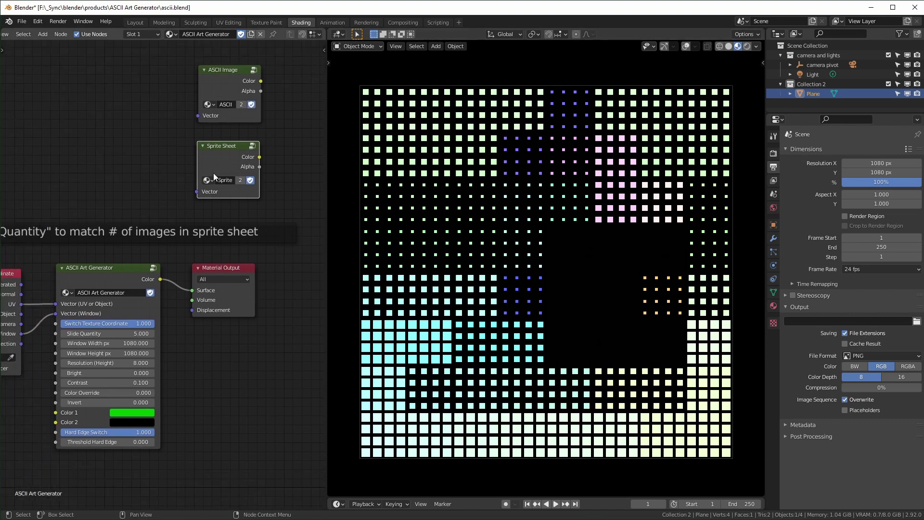
key("Tab")
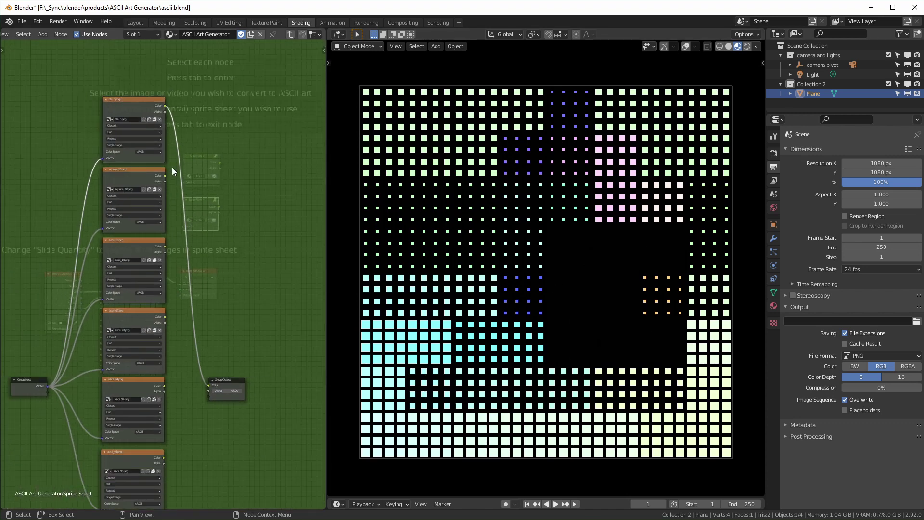
left_click_drag(165, 176, 215, 388)
key("Tab")
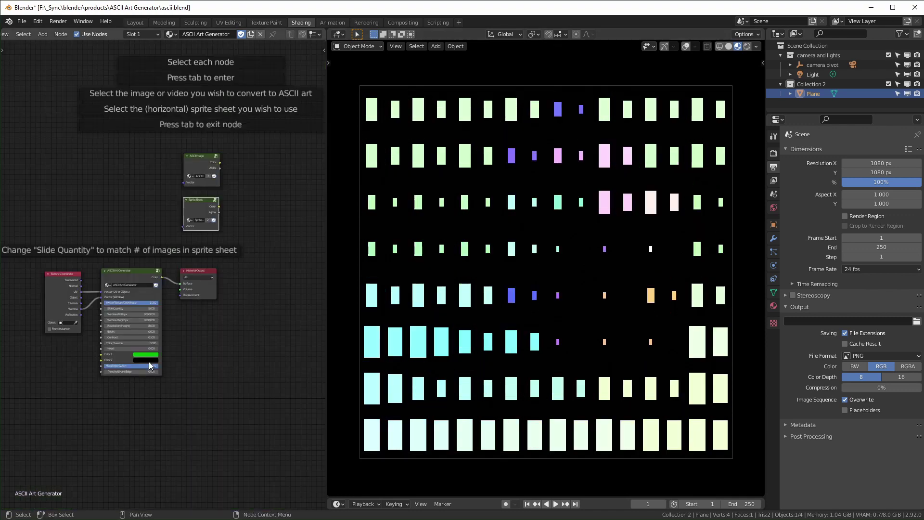
Set the ASCII Art Generator's Slide Quantity to 10 to match the square_10.png sprite sheet.
scroll(149, 362, "up", 3)
middle_click_drag(148, 362, 191, 298)
left_click(165, 270)
type("10")
key("Return")
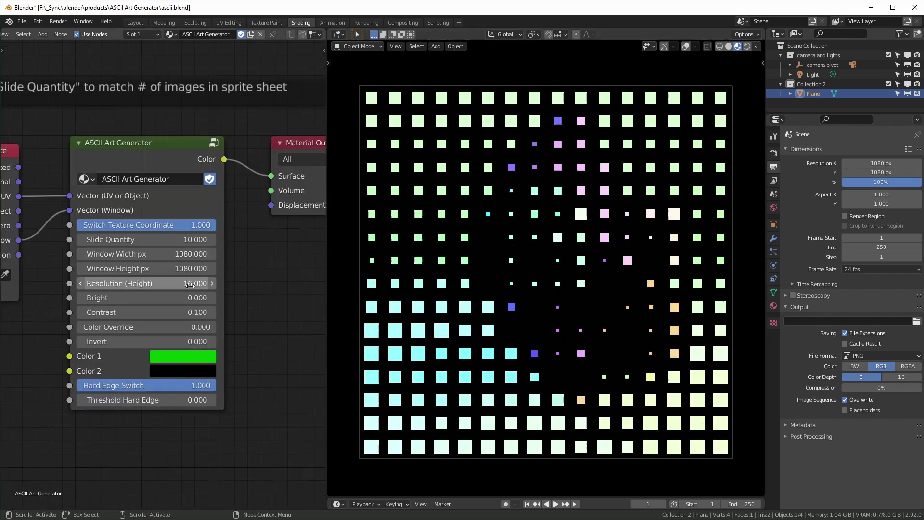
Raise the ASCII Art Generator's Resolution (Height) to 64 and play the animation to preview the result.
left_click_drag(146, 284, 189, 285)
key("space")
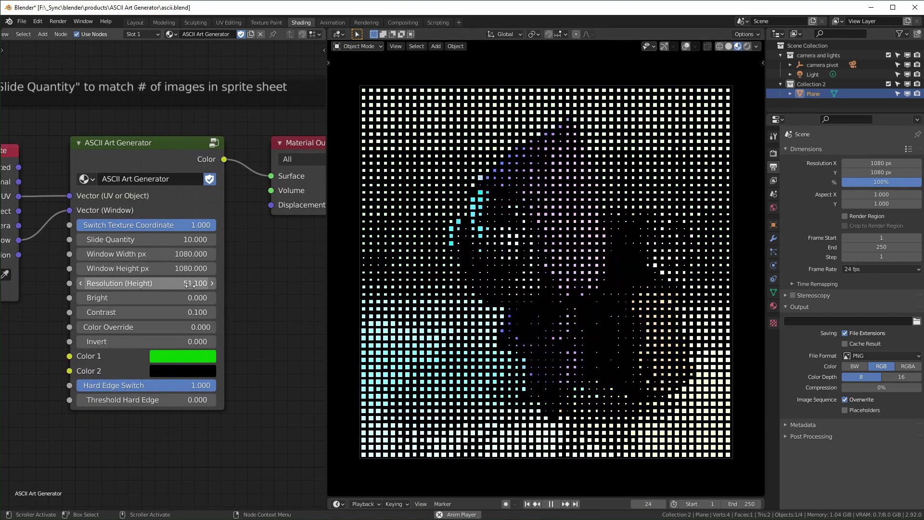
Inside the Sprite Sheet group, connect ascii_10.png's Color to the Group Output, exit, and inspect the characters up close.
middle_click_drag(296, 306, 273, 314)
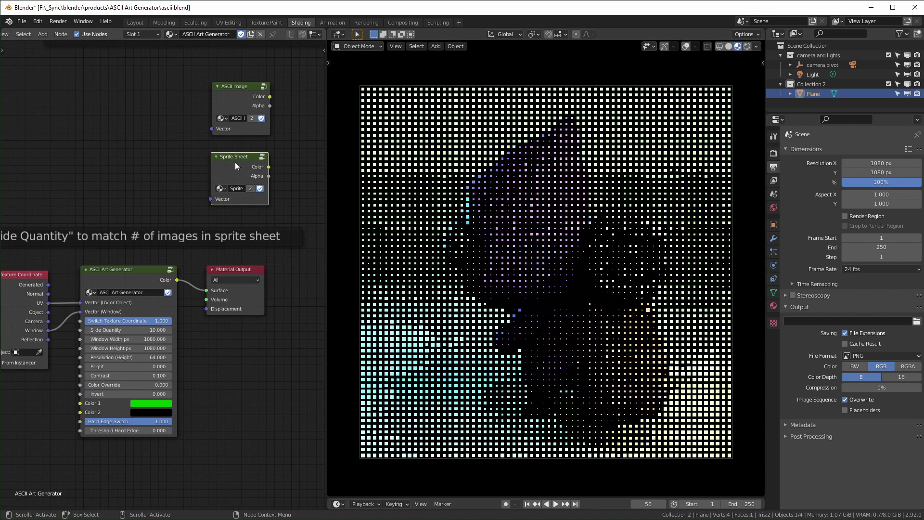
key("Tab")
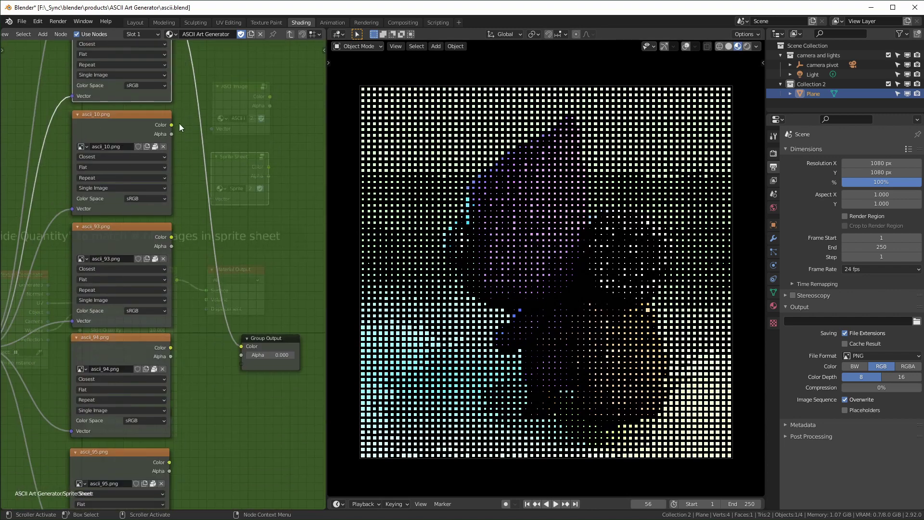
left_click_drag(172, 124, 241, 346)
key("Tab")
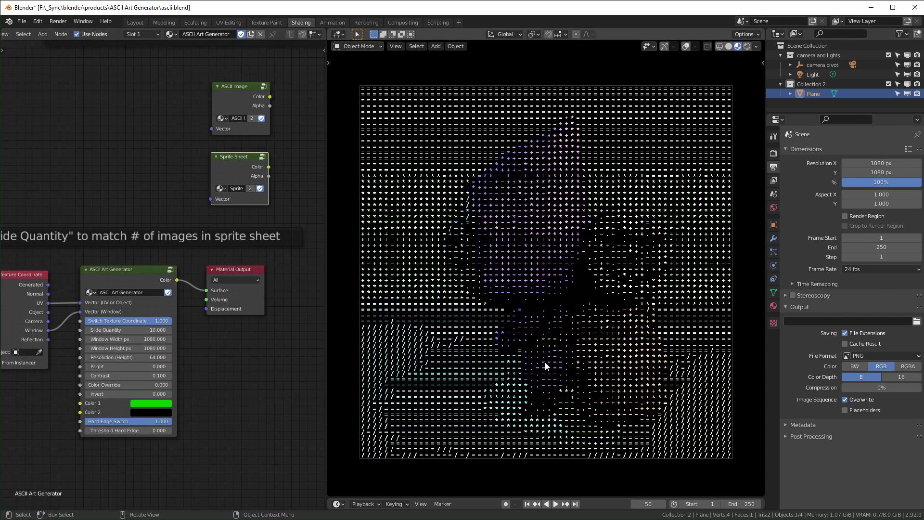
scroll(545, 362, "up", 5)
middle_click_drag(545, 363, 631, 272, "shift")
Reopen the Sprite Sheet group and connect ascii_93.png's Color output to the Group Output.
key("Tab")
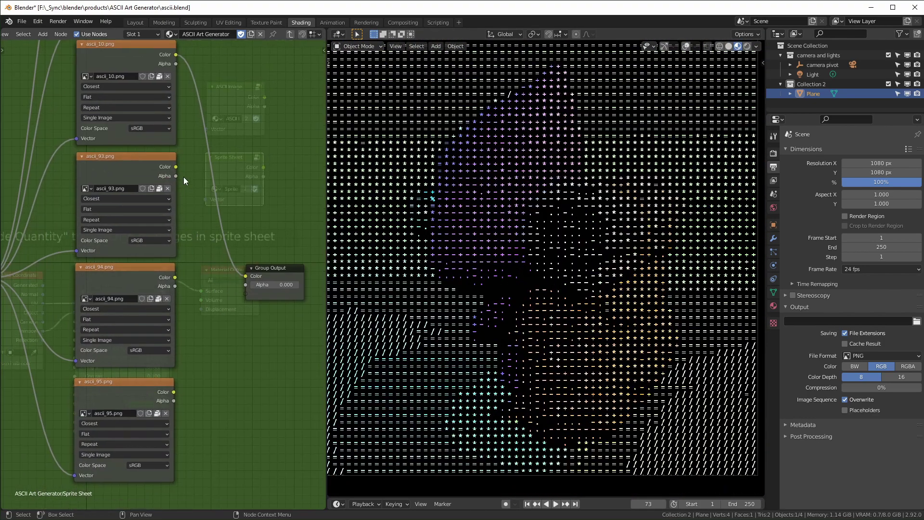
left_click_drag(177, 167, 246, 276)
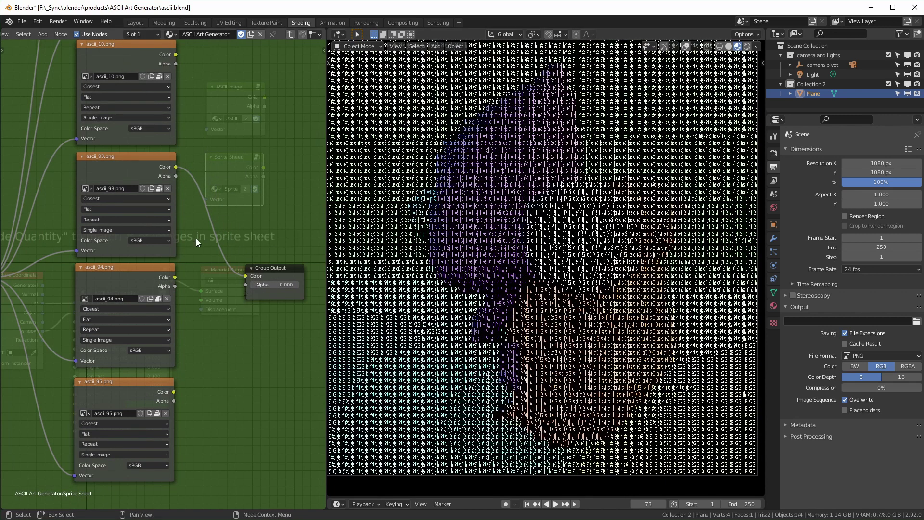
Exit the Sprite Sheet group and set the ASCII Art Generator's Slide Quantity to 93.
key("Tab")
scroll(110, 392, "up", 5)
middle_click_drag(178, 297, 192, 227)
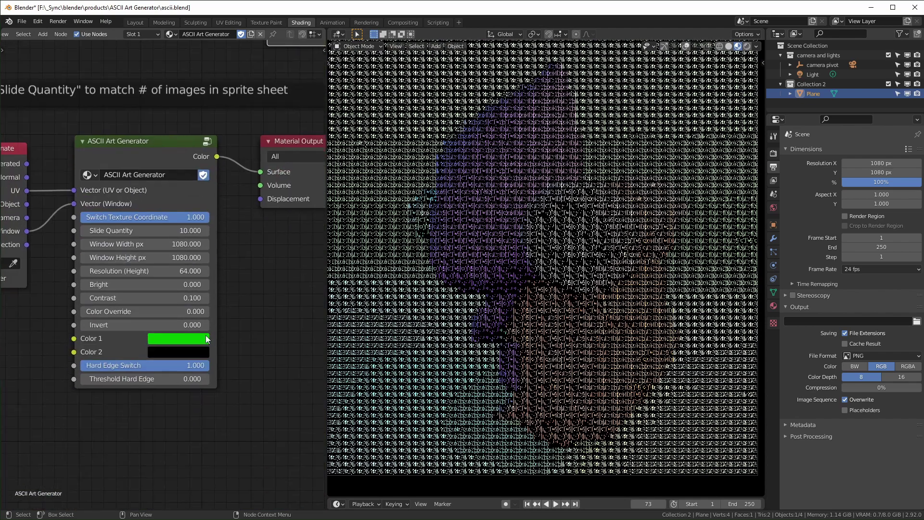
left_click(185, 234)
key("Return")
Try a Bright value of -6.800 on the ASCII Art Generator, examining the characters up close and in playback.
middle_click_drag(222, 358, 211, 398)
left_click_drag(145, 315, 110, 316)
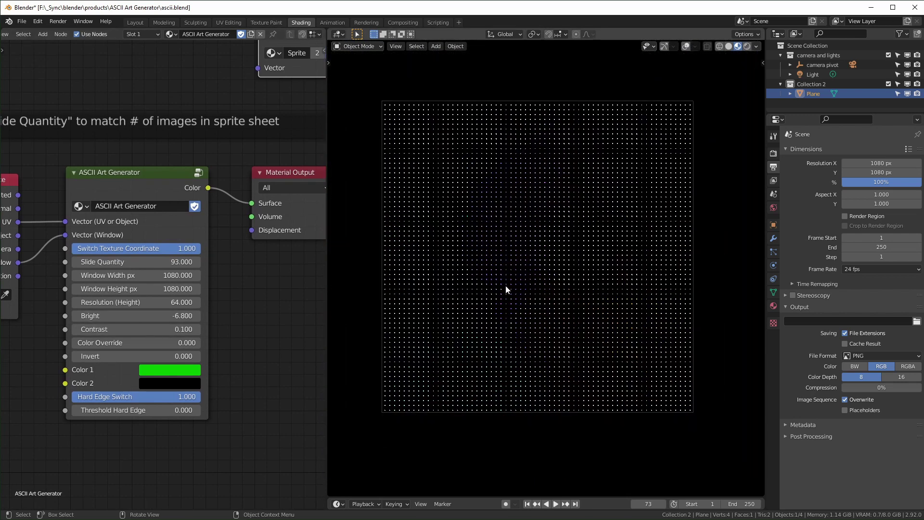
scroll(590, 205, "up", 8)
scroll(549, 289, "down", 4)
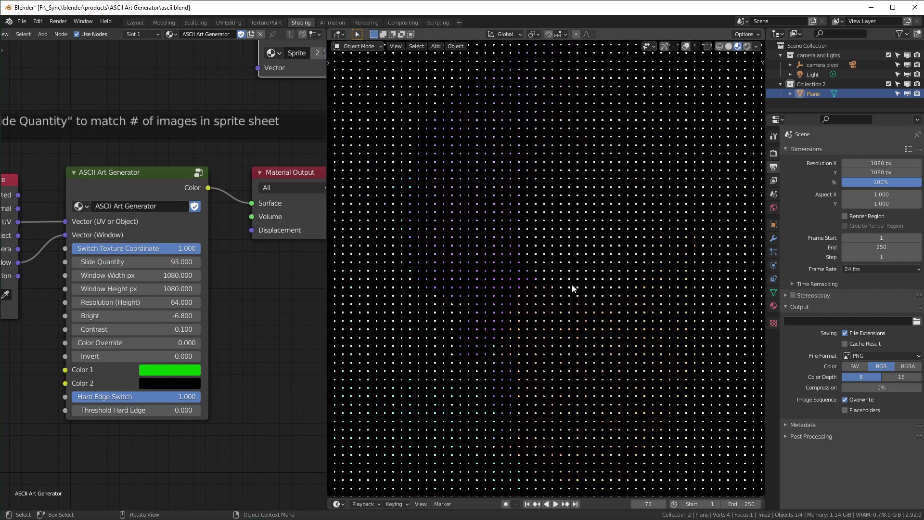
scroll(558, 307, "down", 3)
scroll(564, 309, "up", 2)
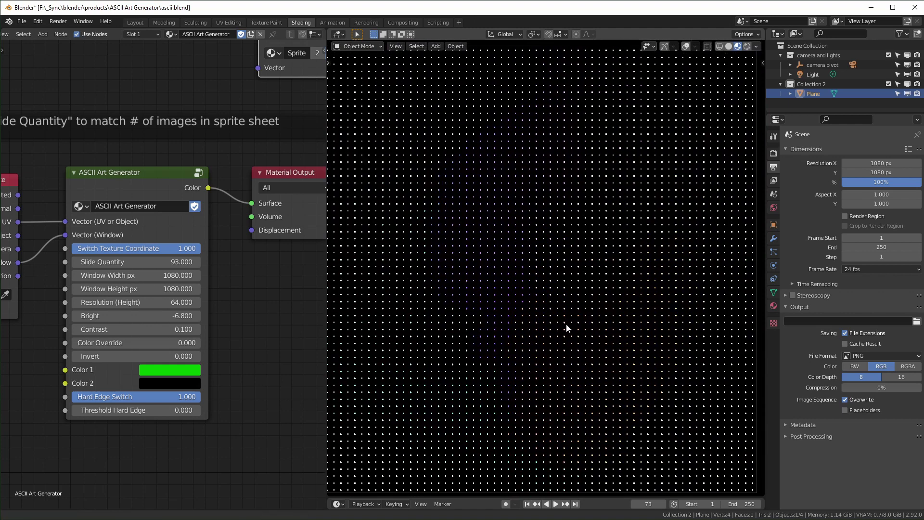
key("space")
key("space")
Inside the Sprite Sheet group, try ascii_94.png's Color as the Group Output, then connect ascii_95.png's Color instead.
key("Tab")
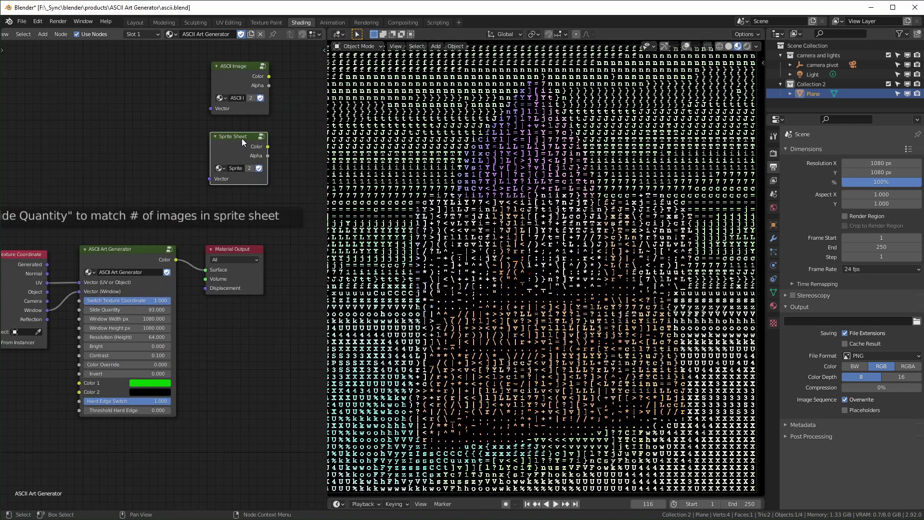
left_click(241, 139)
key("Tab")
left_click_drag(183, 275, 245, 277)
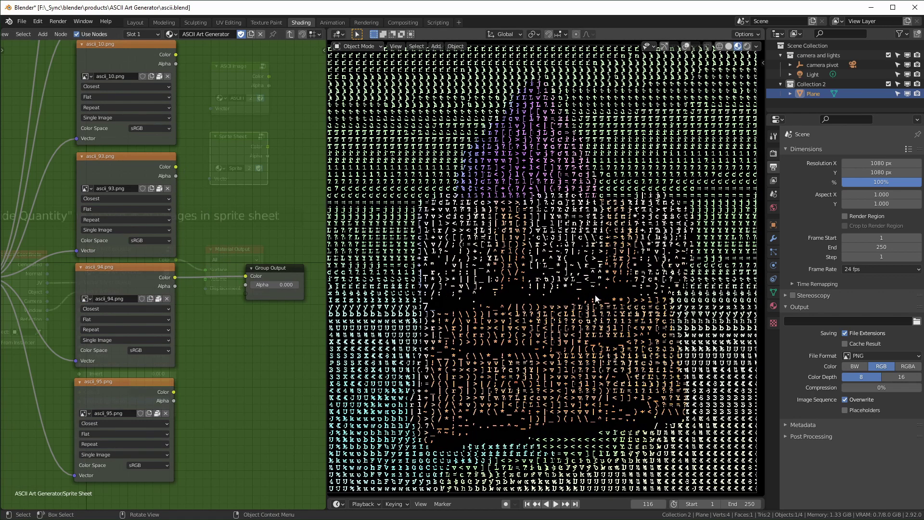
left_click_drag(176, 391, 245, 277)
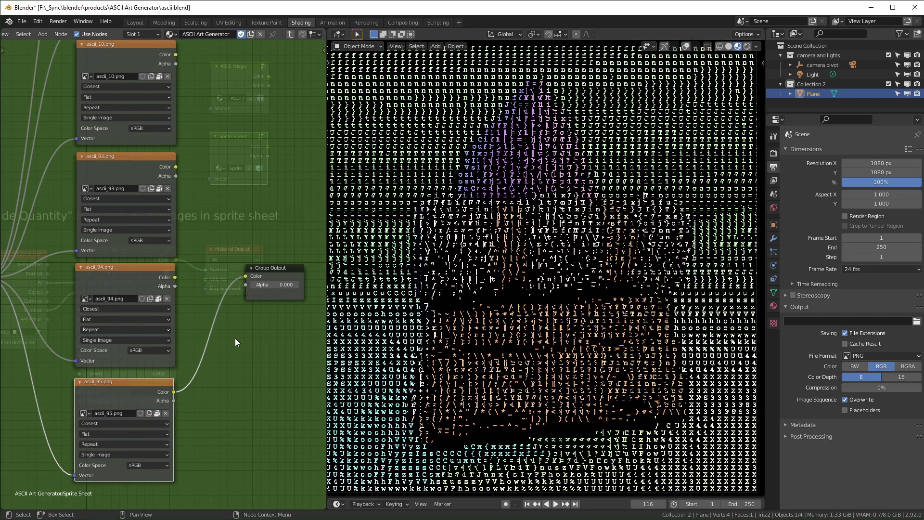
Exit the Sprite Sheet group and set the ASCII Art Generator's Slide Quantity to 95.
key("Tab")
scroll(233, 354, "up", 4)
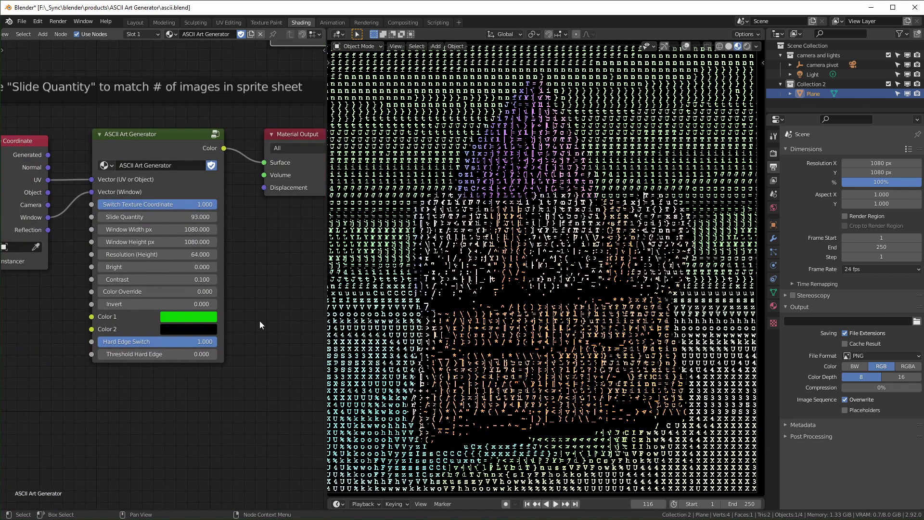
scroll(259, 321, "up", 1)
double_click(183, 250)
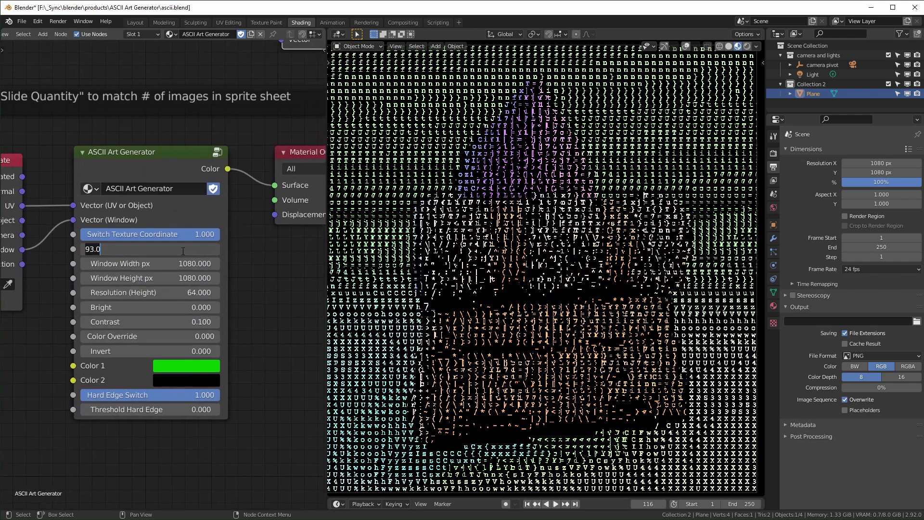
key("ctrl+a")
type("95")
key("Return")
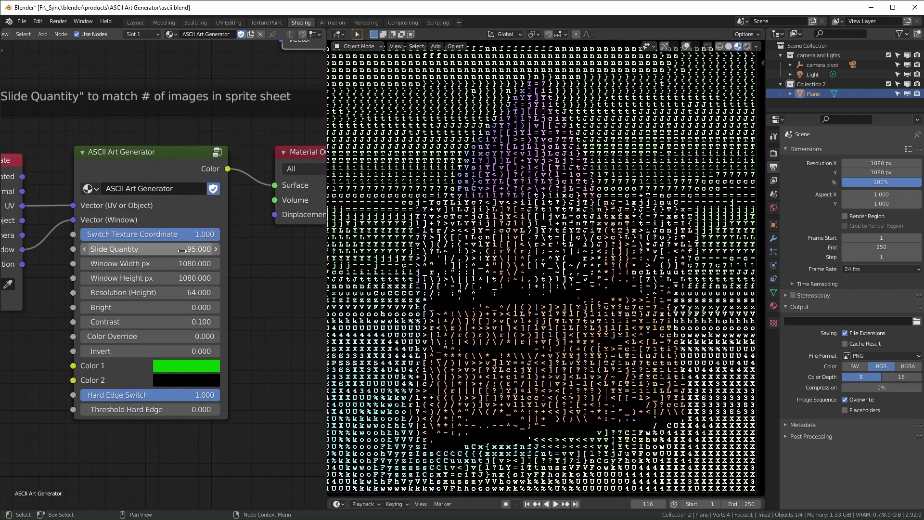
Set the ASCII Art Generator's Contrast to 0.5.
left_click_drag(176, 321, 186, 321)
right_click(186, 321)
left_click(176, 322)
type(".5")
key("Return")
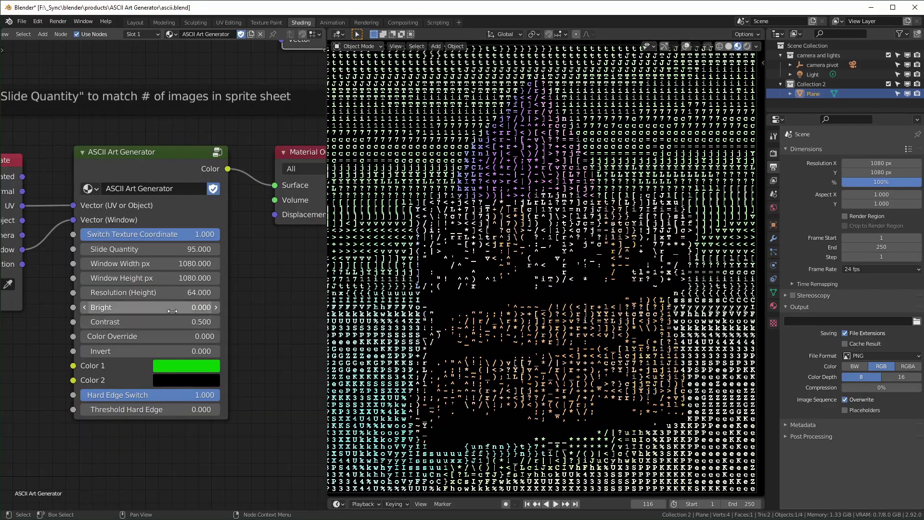
Raise the ASCII Art Generator's Bright value to 0.380 and inspect the characters in the viewport.
left_click_drag(178, 307, 216, 307)
scroll(643, 324, "down", 3)
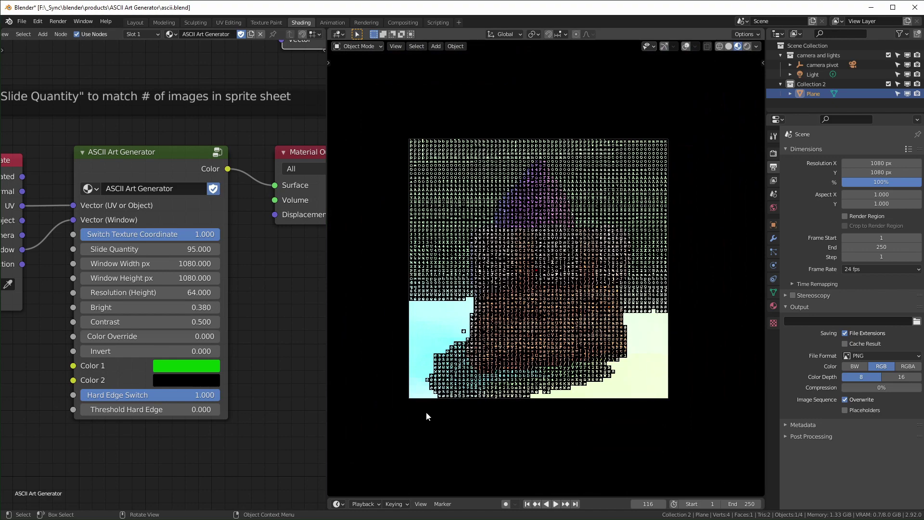
scroll(630, 375, "up", 3)
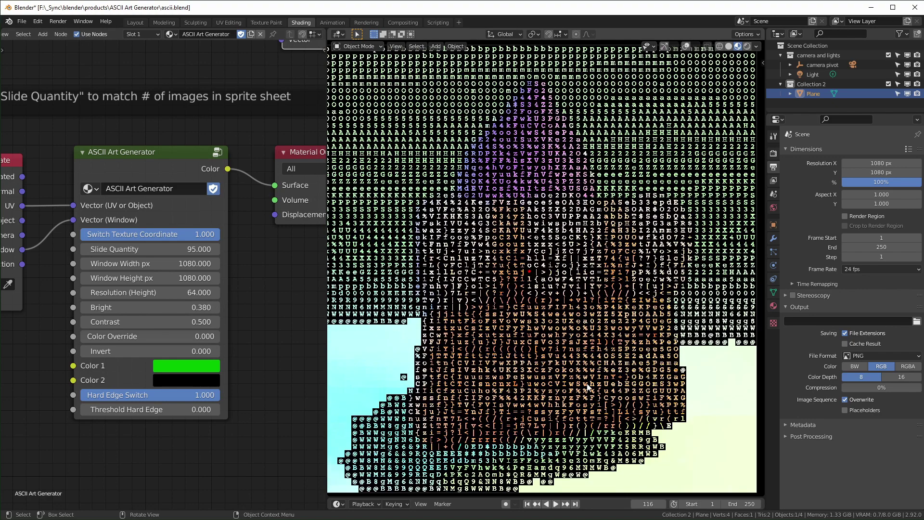
scroll(578, 364, "down", 2)
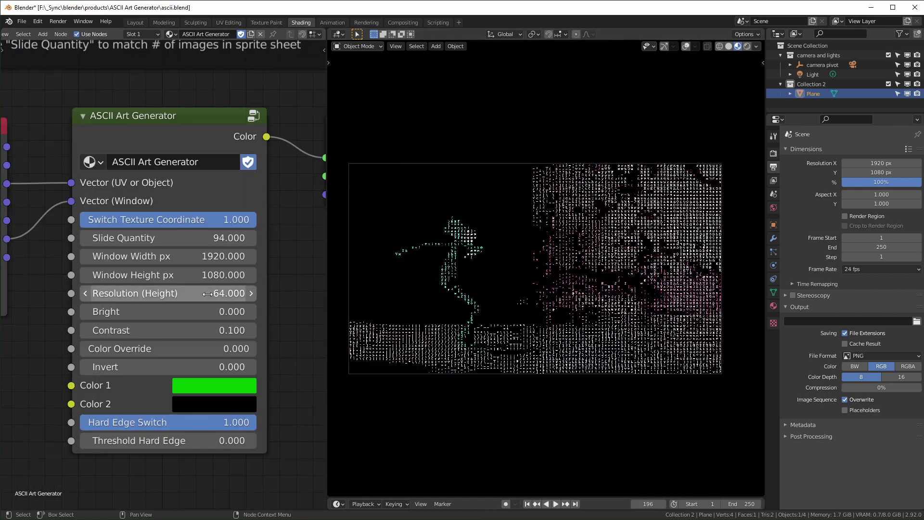
Try a Resolution (Height) of 8 on the ASCII Art Generator and undo the change.
left_click_drag(169, 294, 120, 293)
key("Escape")
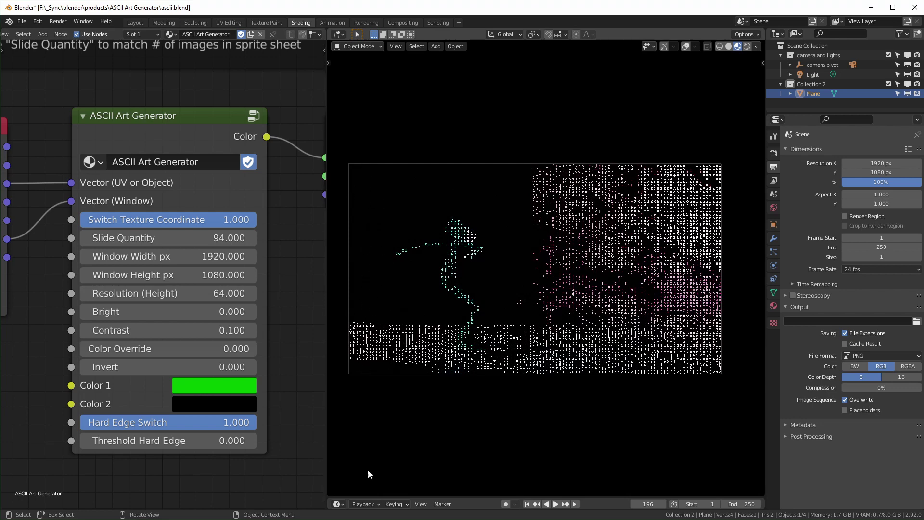
left_click(232, 294)
type("8")
key("Return")
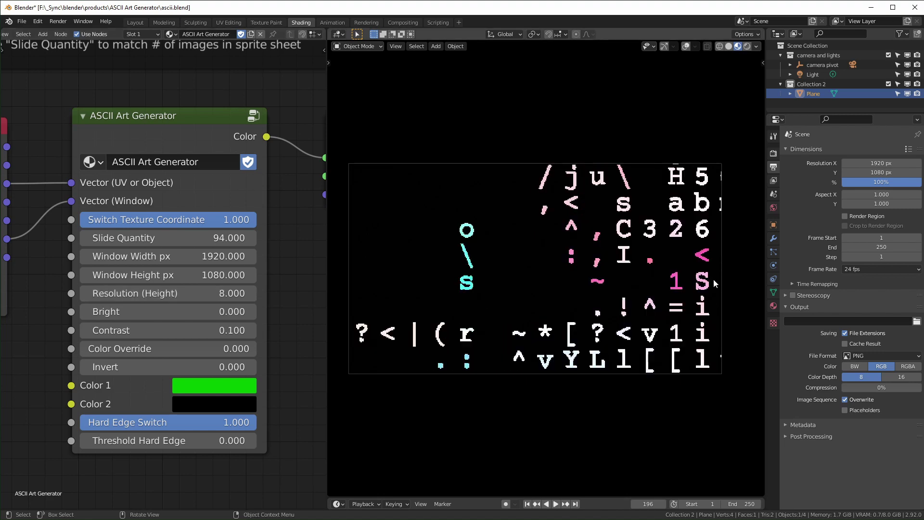
key("ctrl+z")
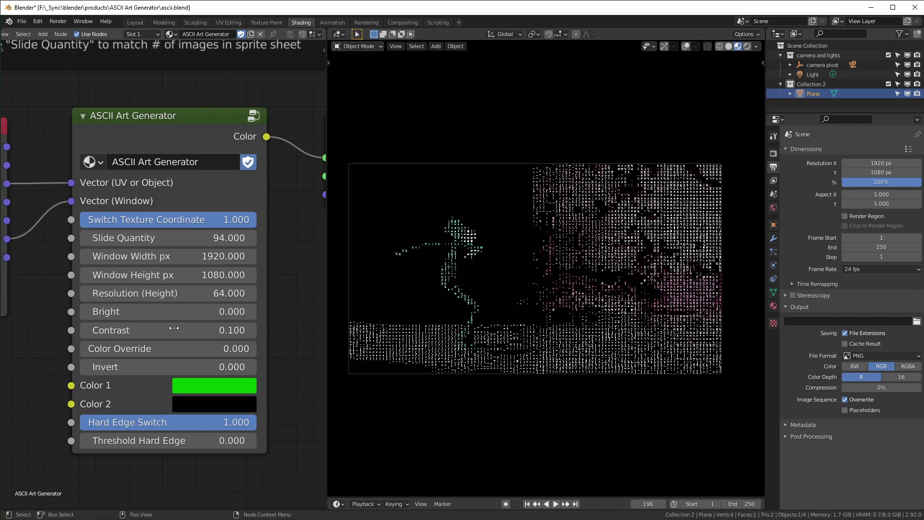
Try adjusting the ASCII Art Generator's Bright and Contrast values and undo the changes.
left_click_drag(168, 311, 229, 331)
key("ctrl+z")
right_click(229, 330)
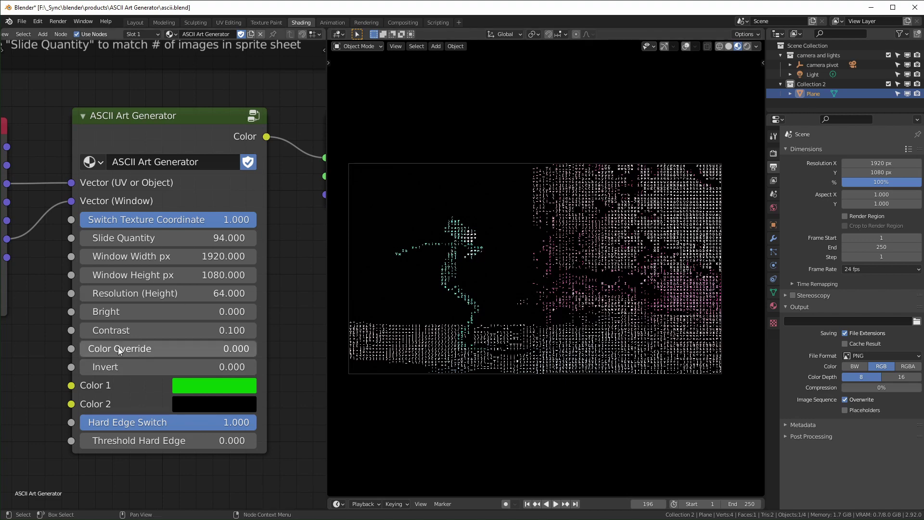
Set Color Override to 1.000 and raise Color 1's brightness (V) to 1.000.
left_click_drag(119, 350, 298, 350)
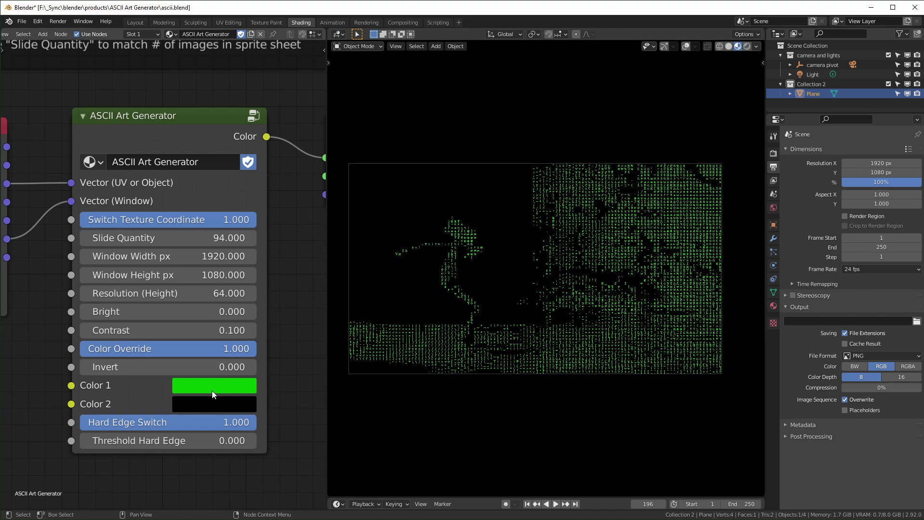
left_click(239, 390)
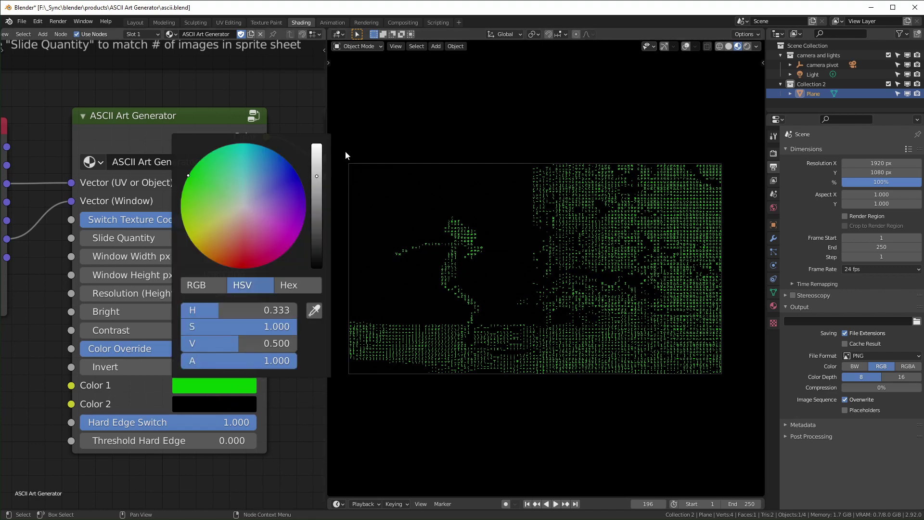
left_click_drag(318, 179, 317, 144)
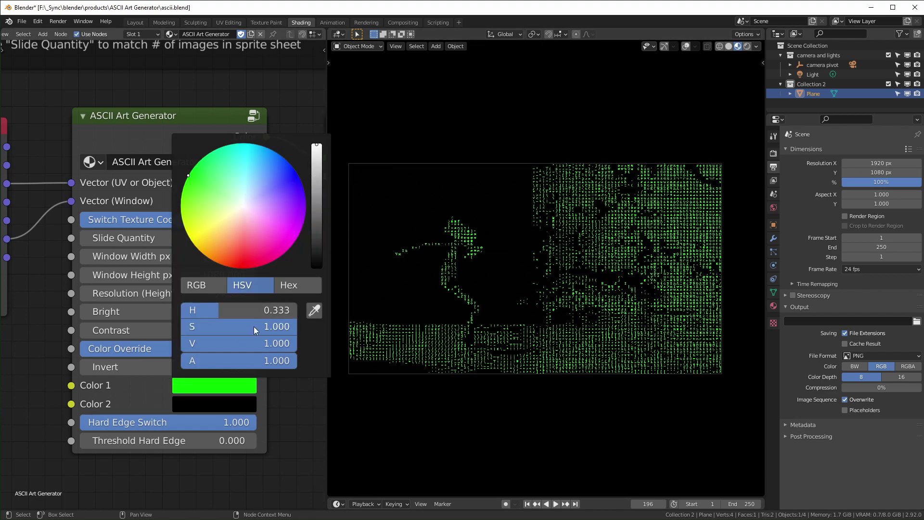
Desaturate Color 1 fully to white and play the animation to preview the monochrome characters.
left_click_drag(256, 326, 187, 326)
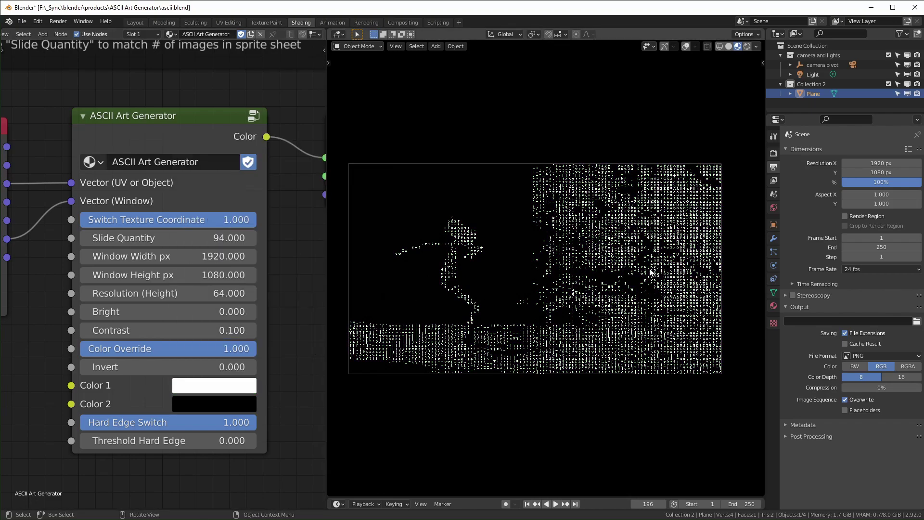
key("space")
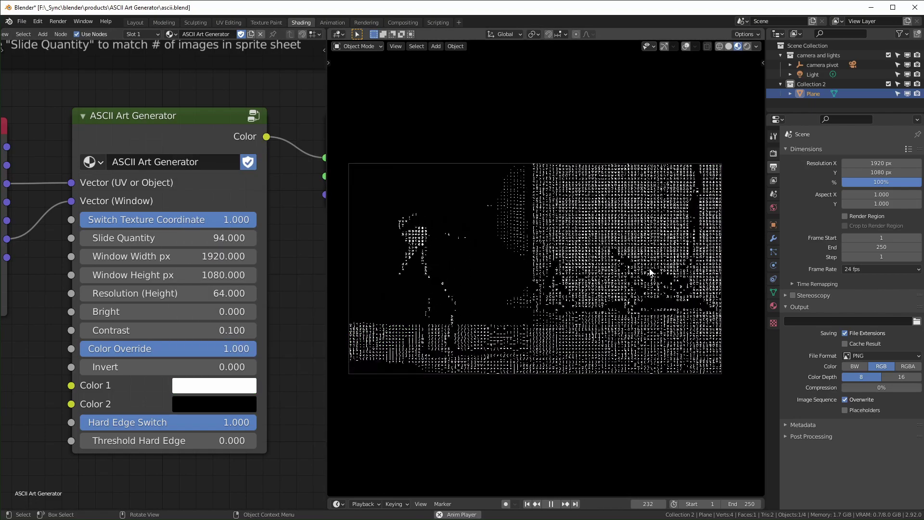
key("space")
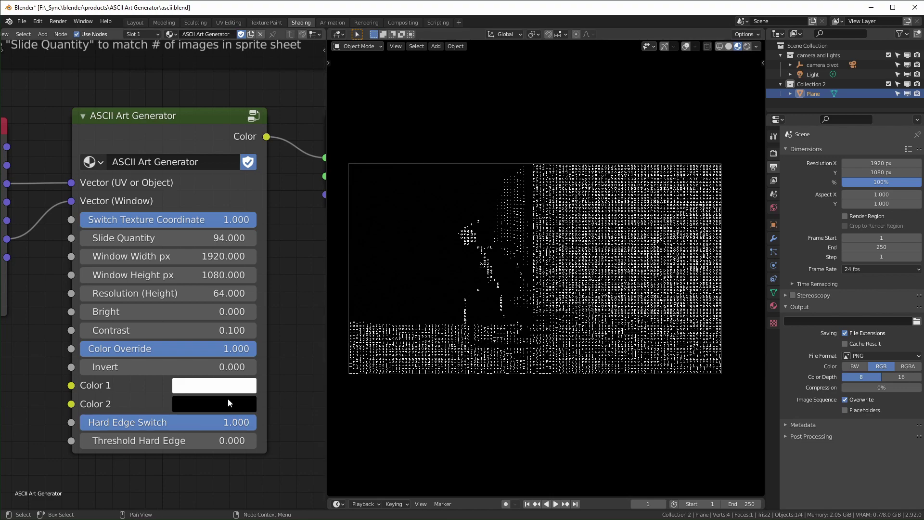
Try changing Color 2 from black to white and undo the change.
left_click(228, 401)
left_click_drag(316, 258, 317, 162)
left_click_drag(272, 228, 245, 287)
right_click(246, 286)
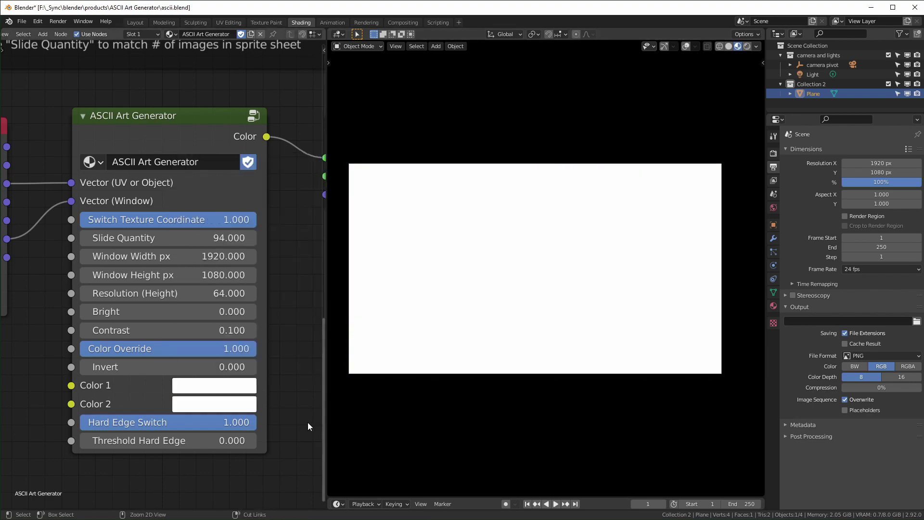
key("ctrl+z")
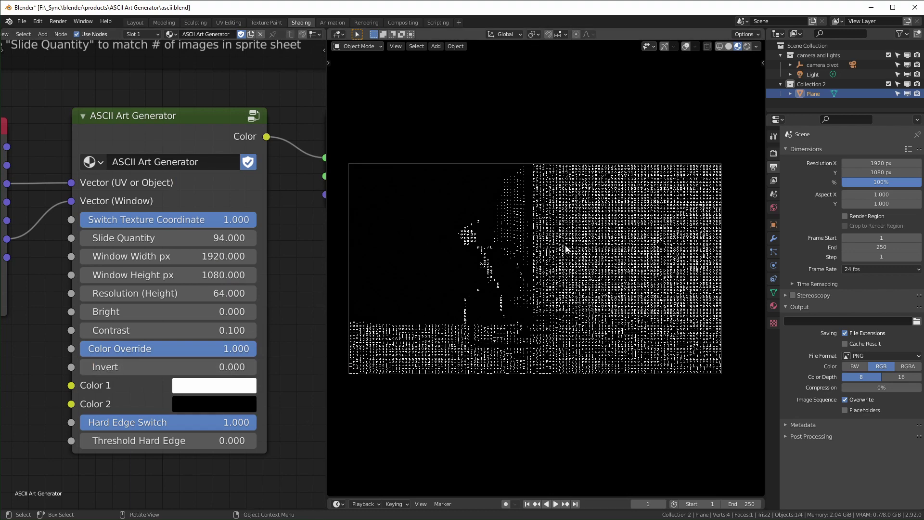
Try Invert at 1.000, playing the animation and examining the inverted characters up close and across the whole frame.
left_click_drag(157, 368, 217, 368)
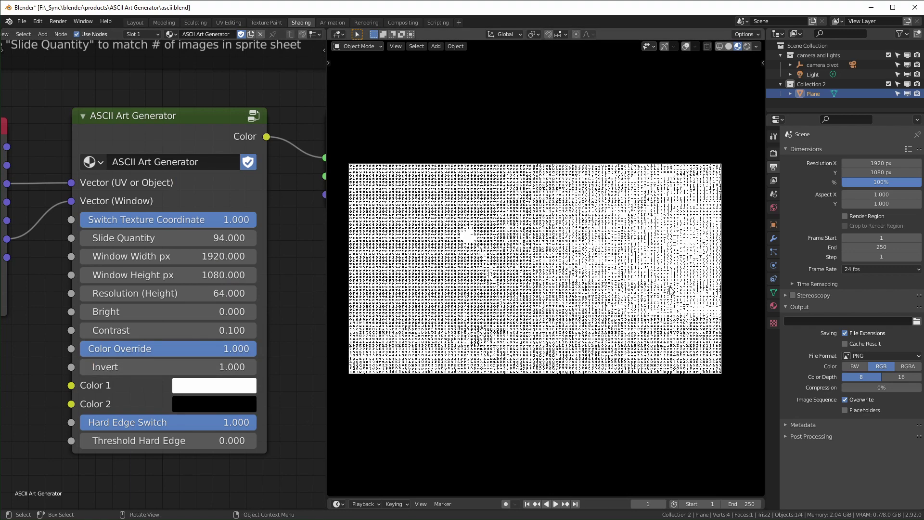
key("space")
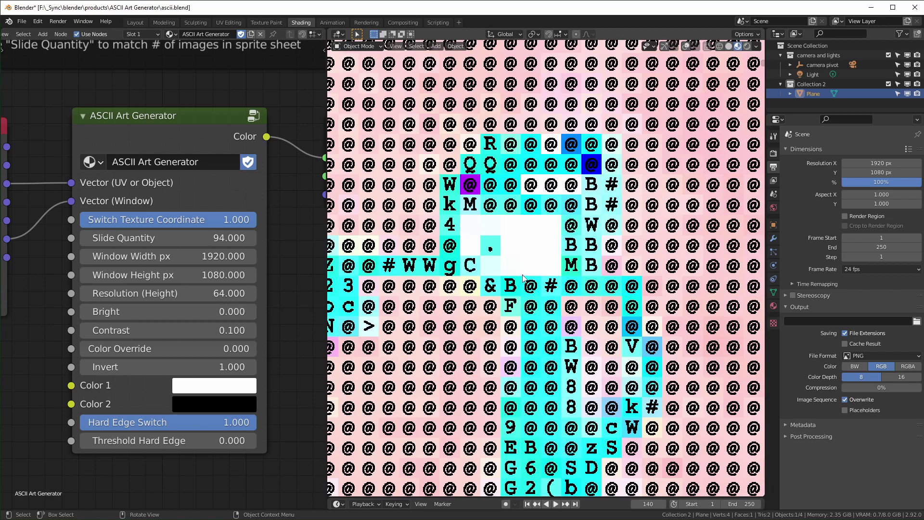
scroll(524, 278, "down", 5)
middle_click_drag(525, 278, 575, 354)
key("KP_0")
key("space")
scroll(634, 354, "down", 5)
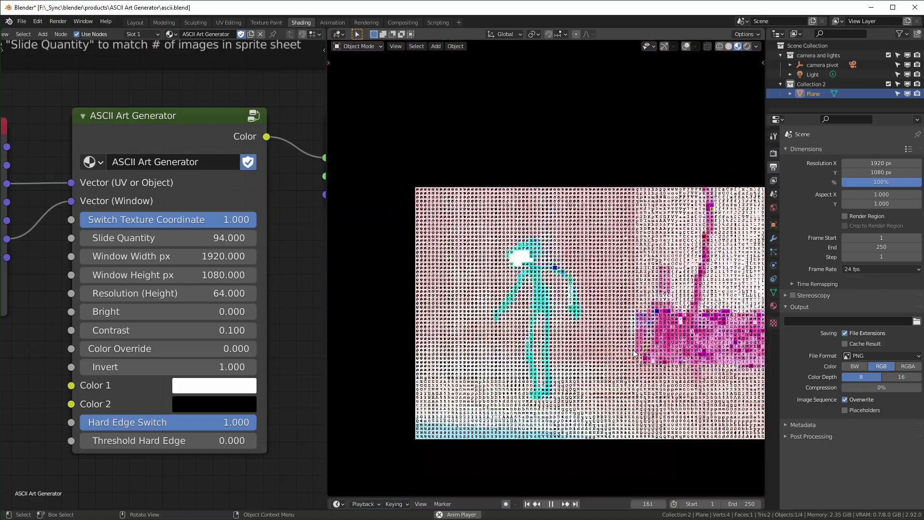
middle_click_drag(634, 350, 576, 330, "shift")
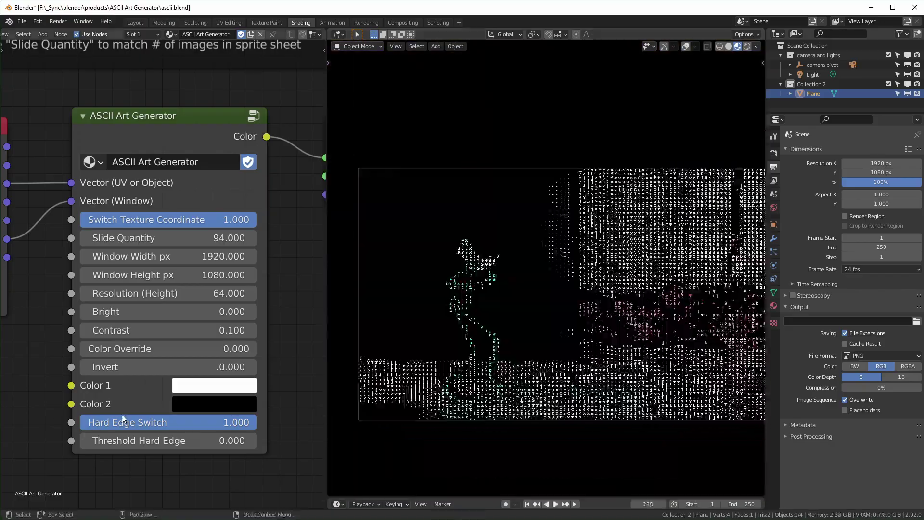
Lower the Hard Edge Switch to 0.000 and examine the character edges up close.
scroll(597, 319, "up", 6)
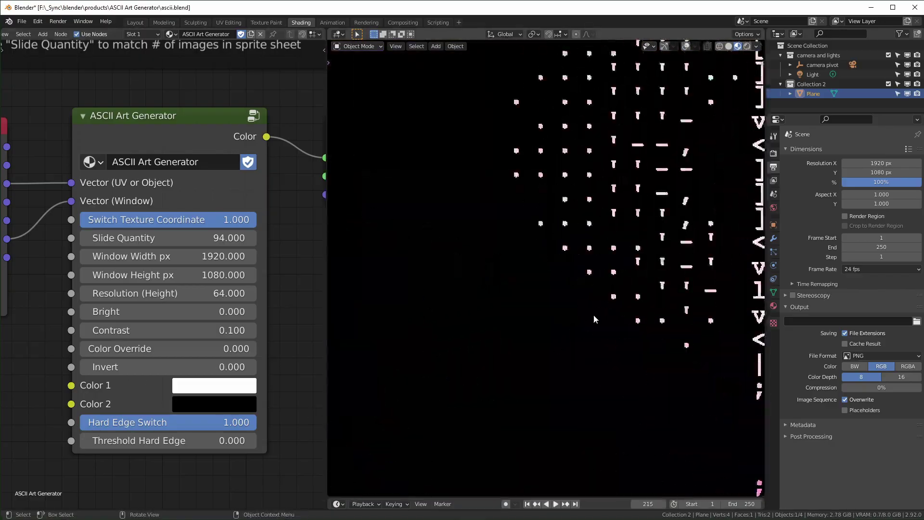
scroll(457, 330, "up", 4)
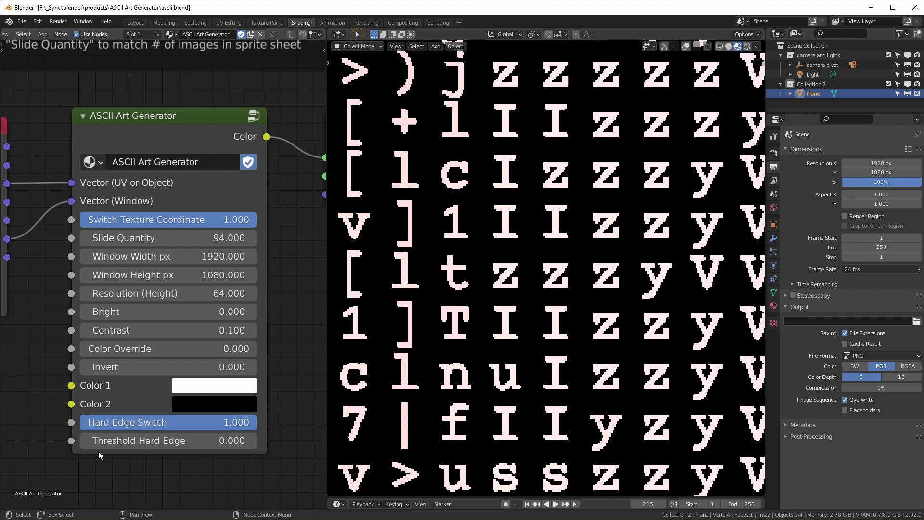
left_click_drag(241, 422, 80, 423)
scroll(628, 337, "up", 3)
scroll(628, 337, "up", 3)
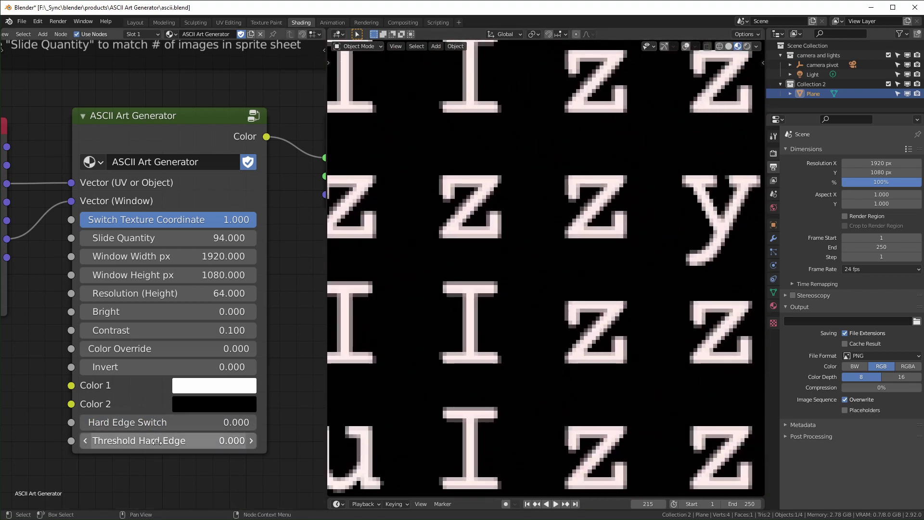
Set the Hard Edge Switch back to 1.000.
left_click(164, 426)
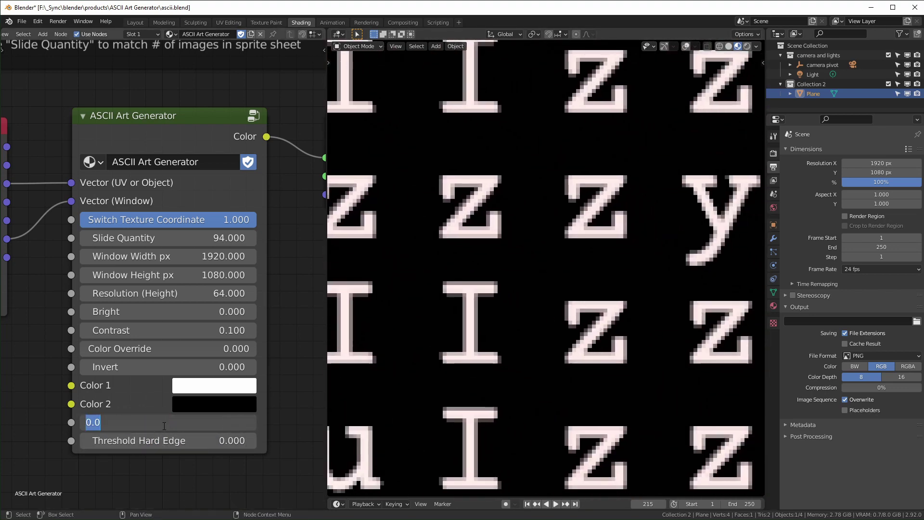
type("0")
key("Return")
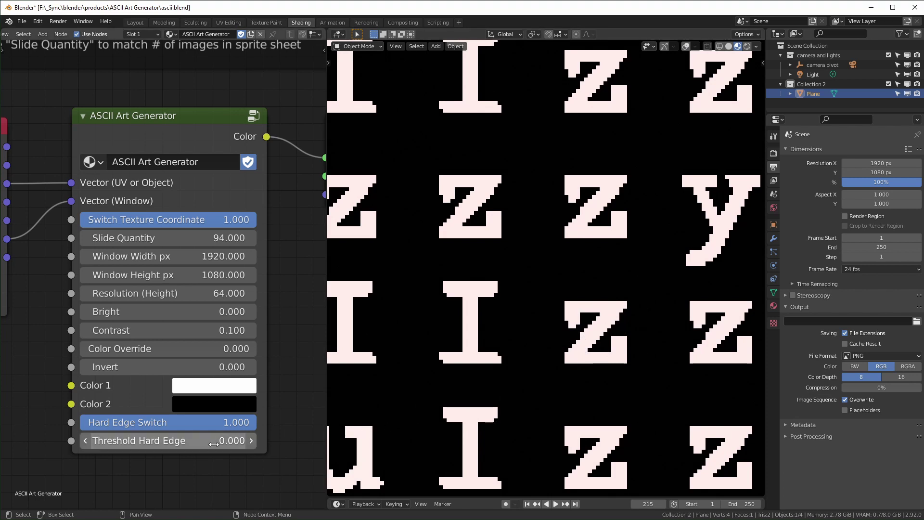
Try the Threshold Hard Edge at 1.000 and 0.920 on the characters and return it to 0.000.
left_click(168, 441)
type("1.0")
key("Return")
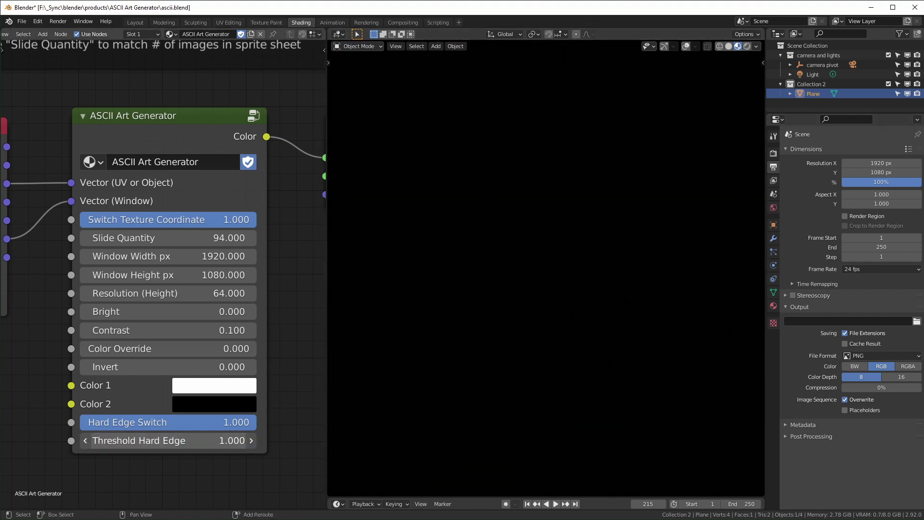
left_click_drag(168, 440, 157, 440)
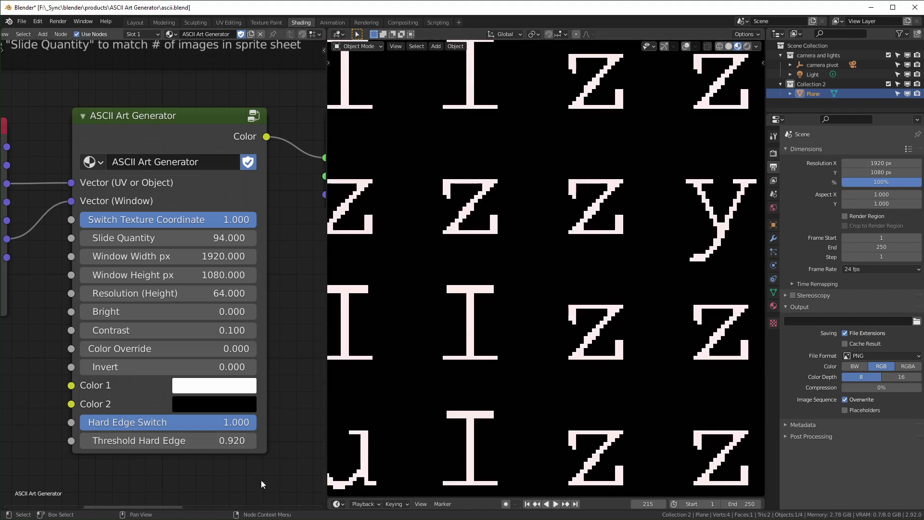
left_click(234, 441)
type("0")
key("Return")
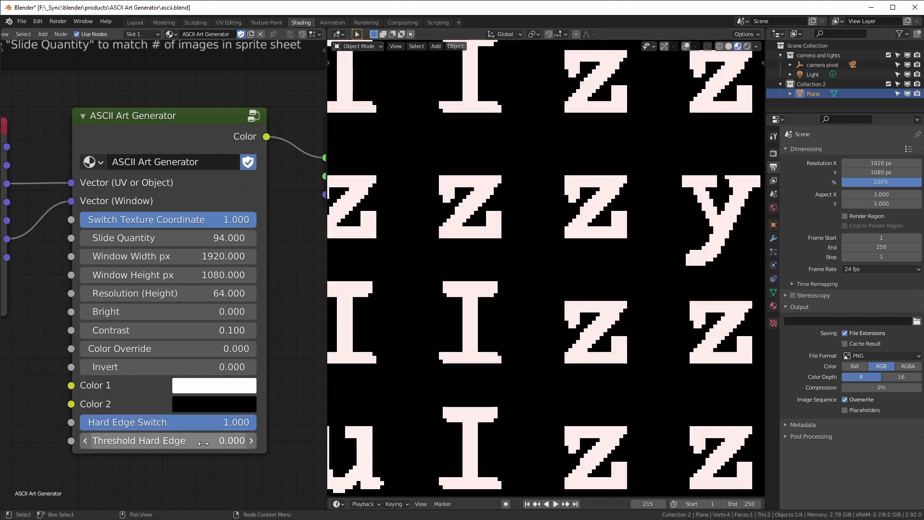
Compare the whole frame with the Hard Edge Switch at 0.000 and back at 1.000.
scroll(577, 385, "down", 12)
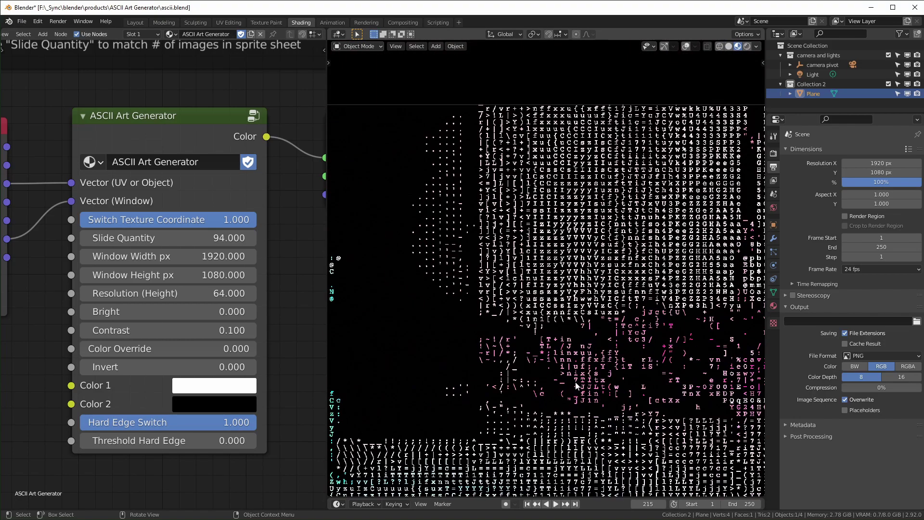
scroll(577, 385, "down", 10)
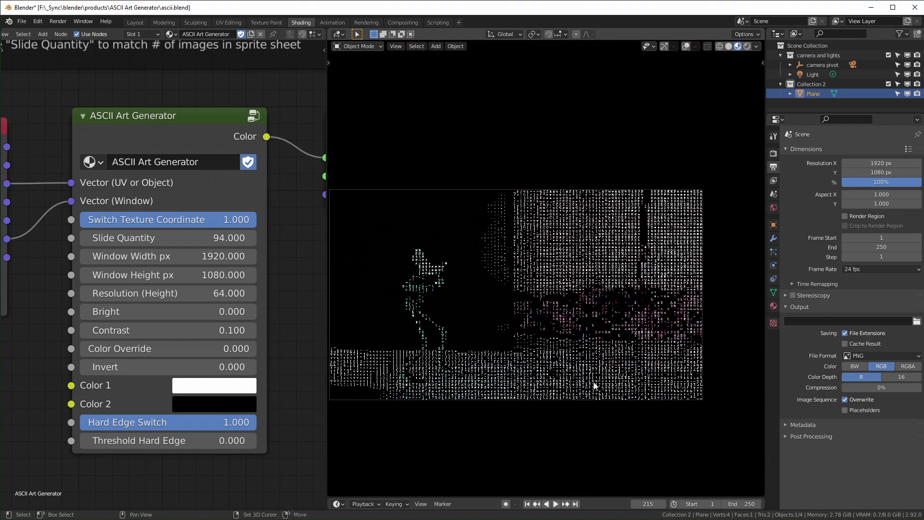
scroll(607, 385, "up", 2)
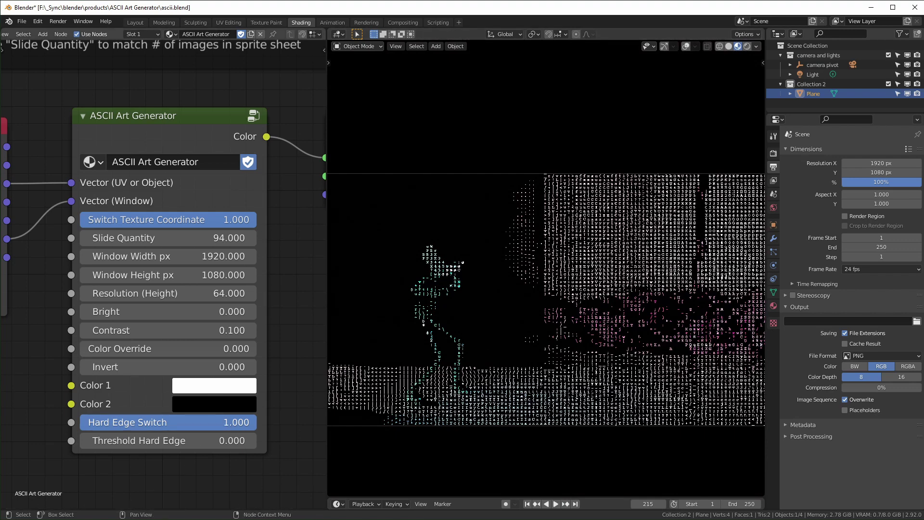
left_click_drag(168, 422, 91, 422)
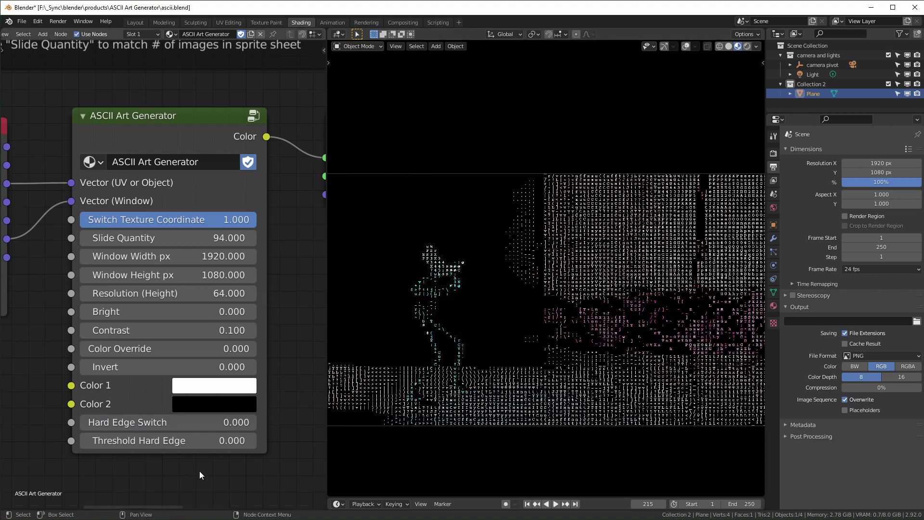
left_click_drag(150, 422, 231, 422)
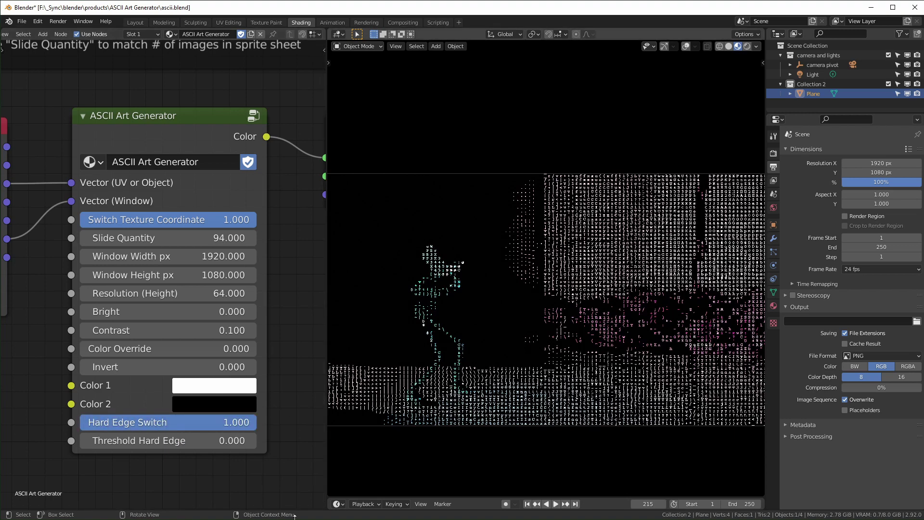
View the plane at an angle, set Switch Texture Coordinate to 0.000 and examine the characters on its surface up close.
scroll(495, 342, "down", 1)
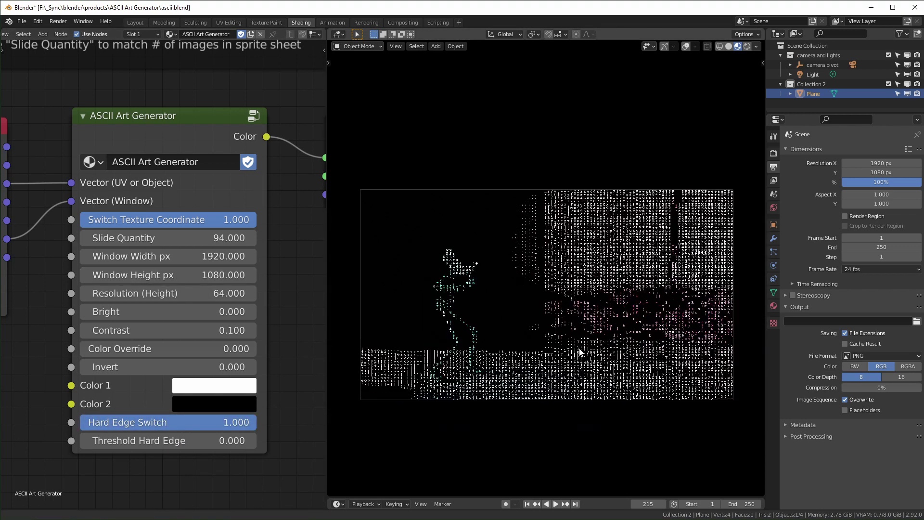
middle_click_drag(580, 351, 426, 326, "shift")
middle_click_drag(192, 294, 240, 324)
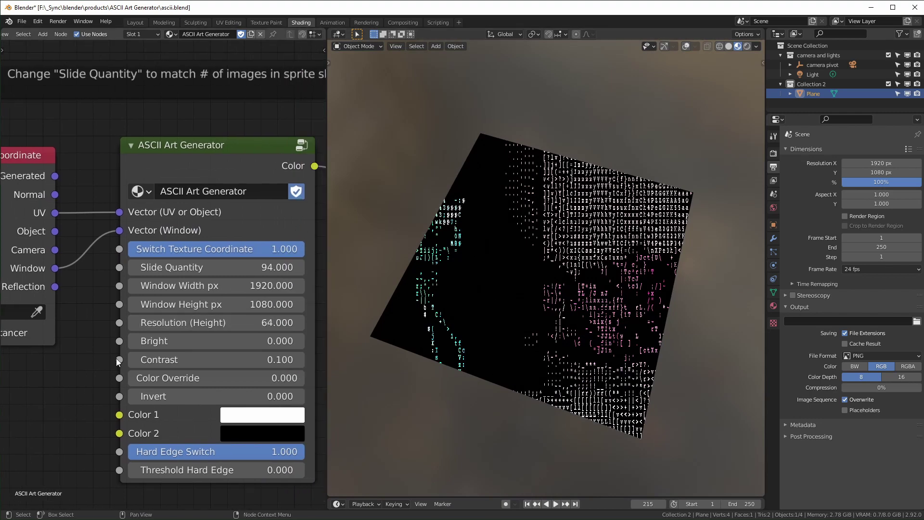
scroll(186, 241, "down", 1)
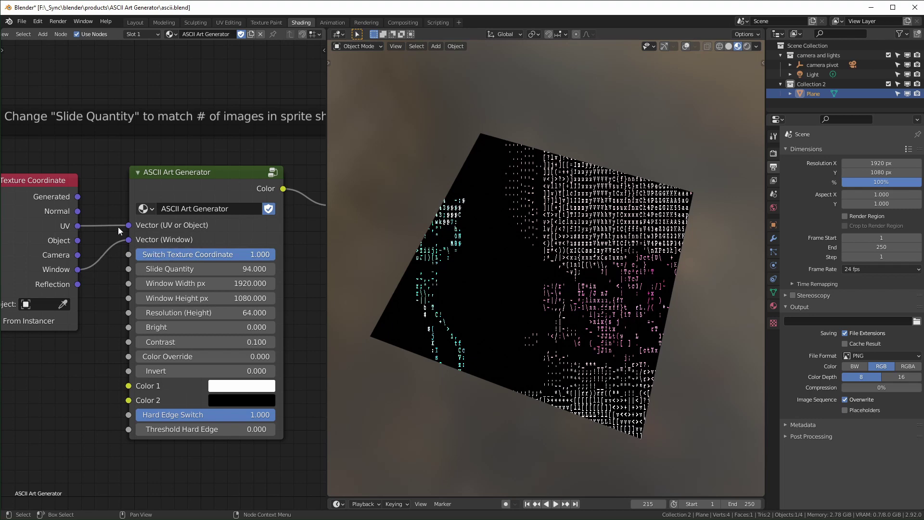
left_click_drag(265, 257, 136, 257)
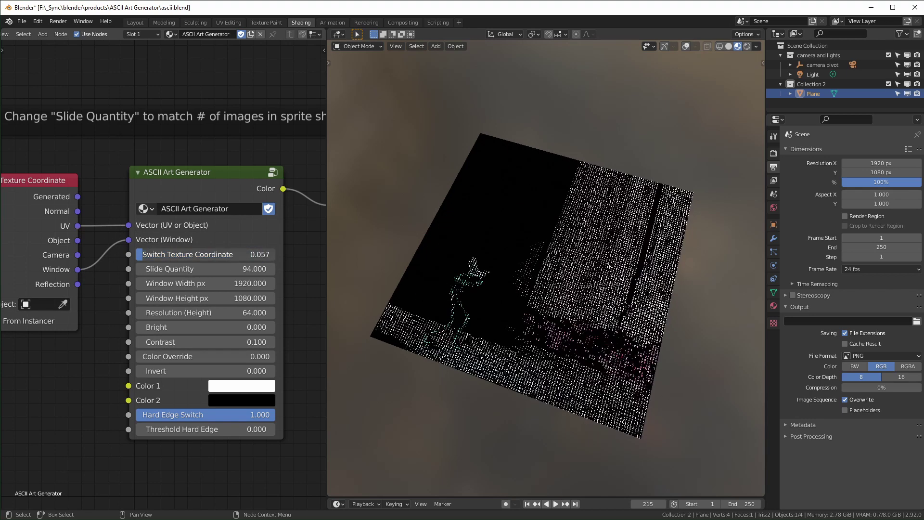
middle_click_drag(541, 316, 587, 263)
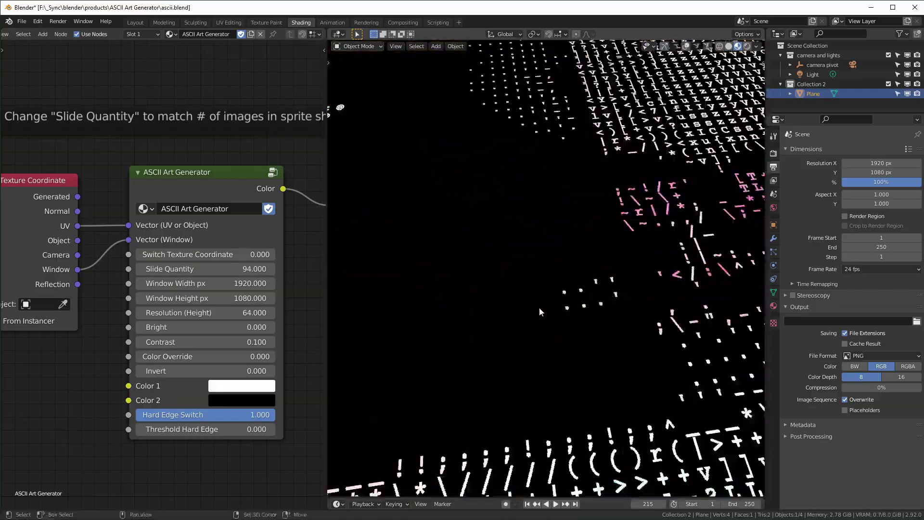
middle_click_drag(585, 319, 513, 343)
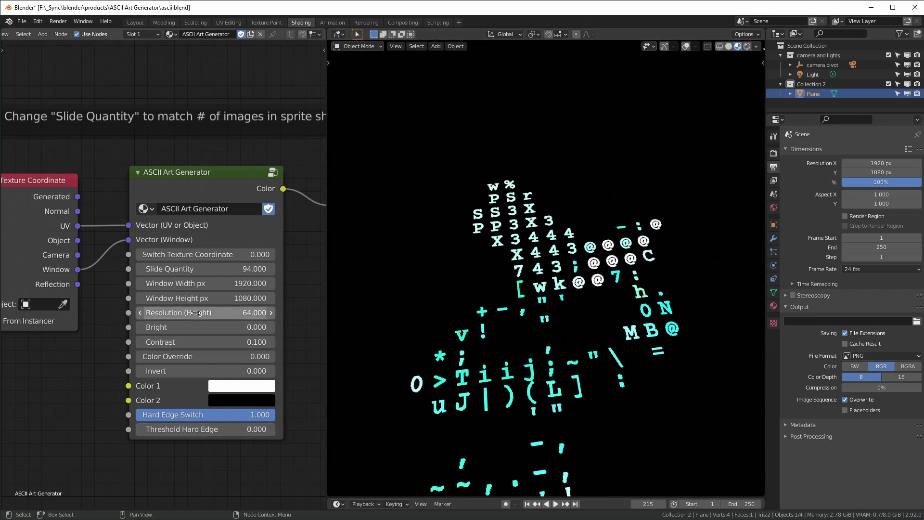
Raise Resolution (Height) to 295 and examine the denser characters on the plane up close.
left_click_drag(195, 313, 277, 313)
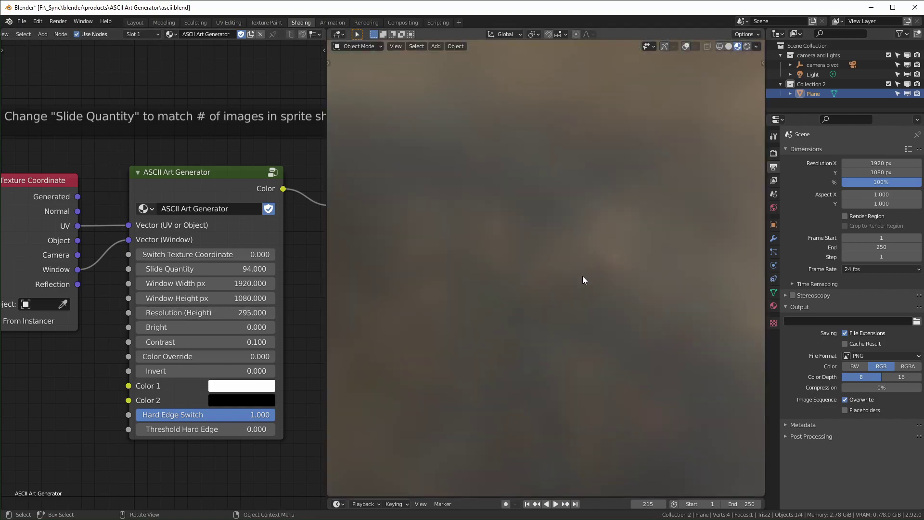
scroll(590, 318, "up", 3)
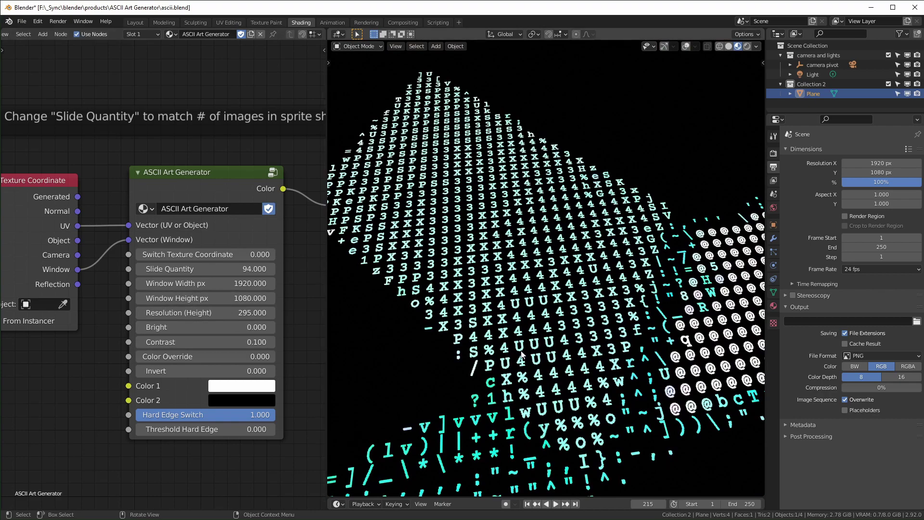
Return to the camera view and set Switch Texture Coordinate back to 1.000.
key("KP_0")
left_click(187, 254)
type("1")
key("Return")
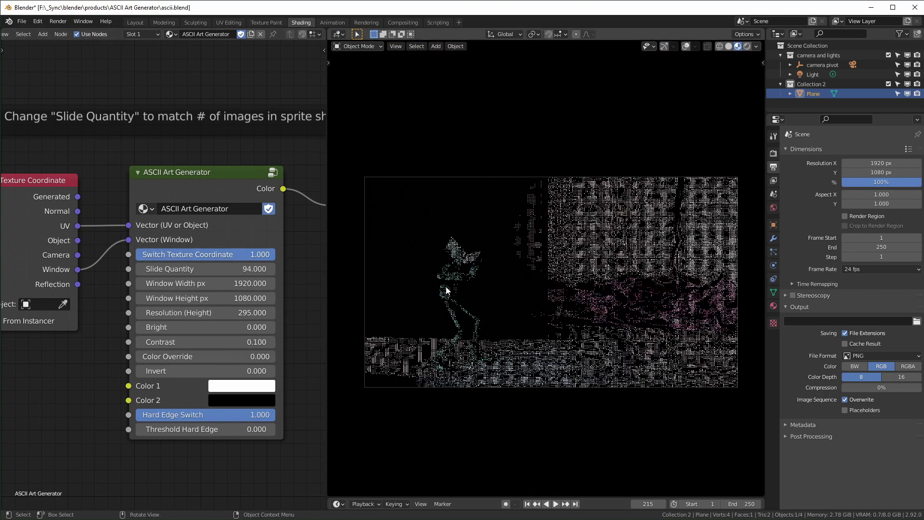